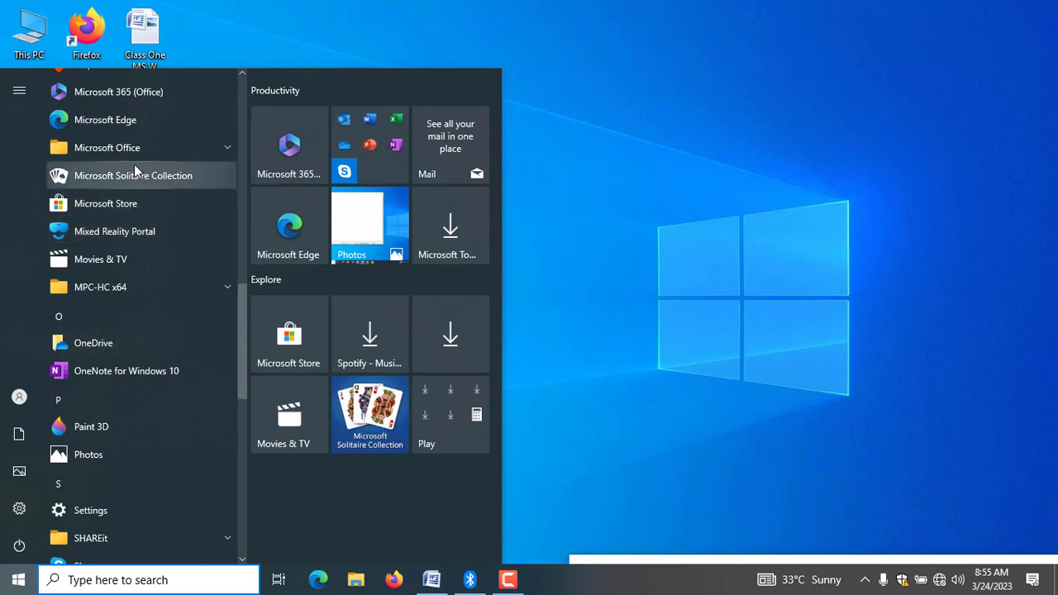
Open Microsoft Office Word 2007 with its window maximized and paste the heading "Insert Table" into the blank document.
click(133, 149)
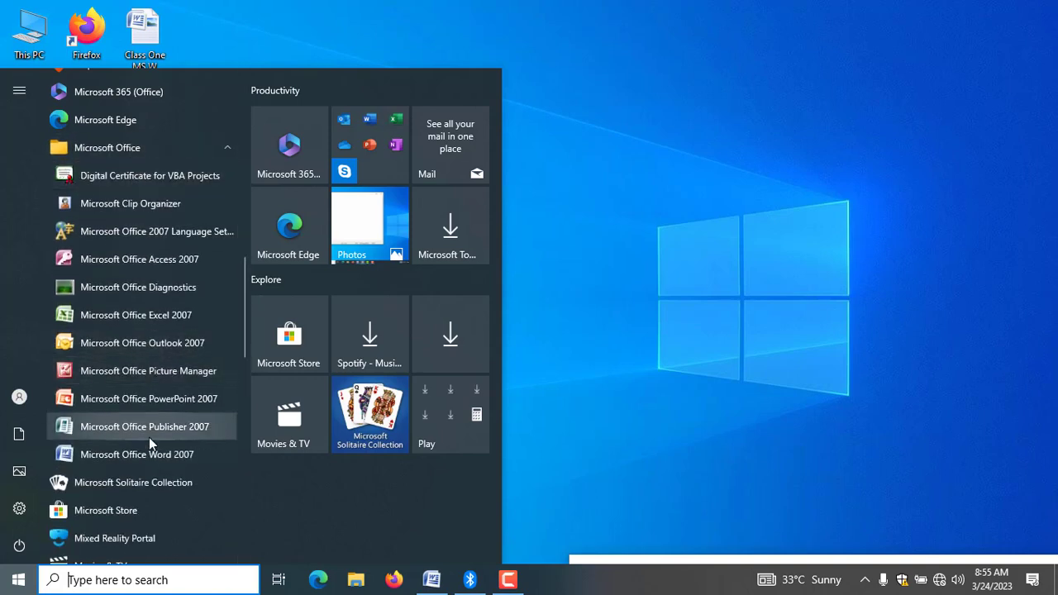
click(149, 461)
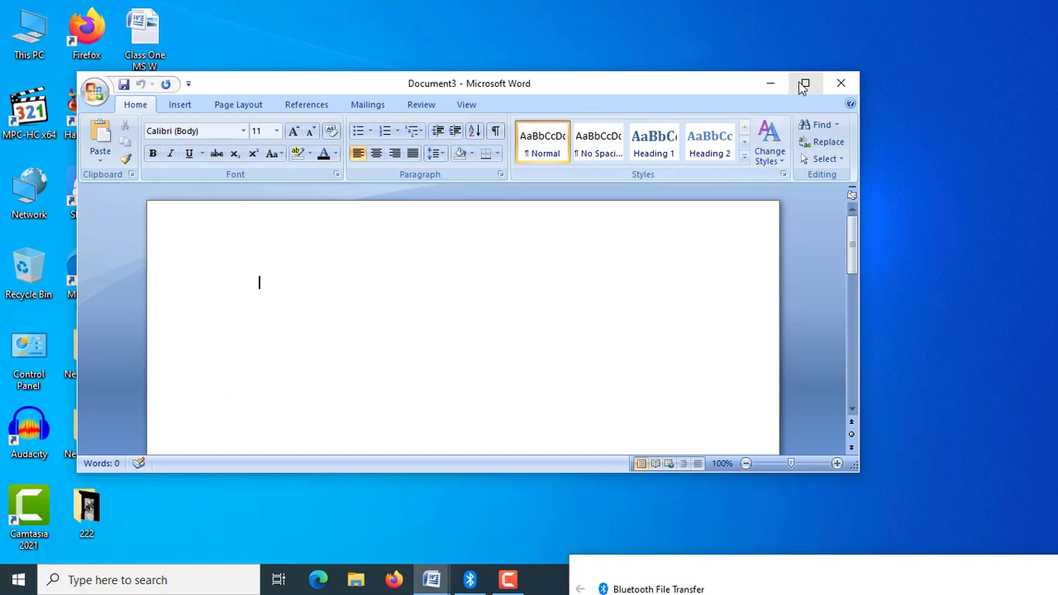
click(803, 83)
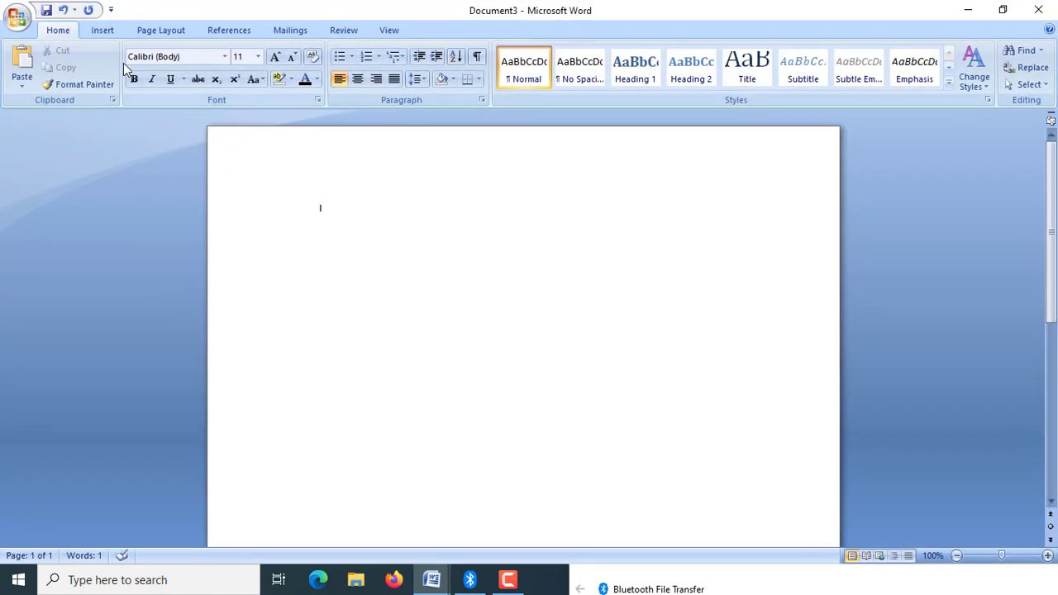
text(Insert Table)
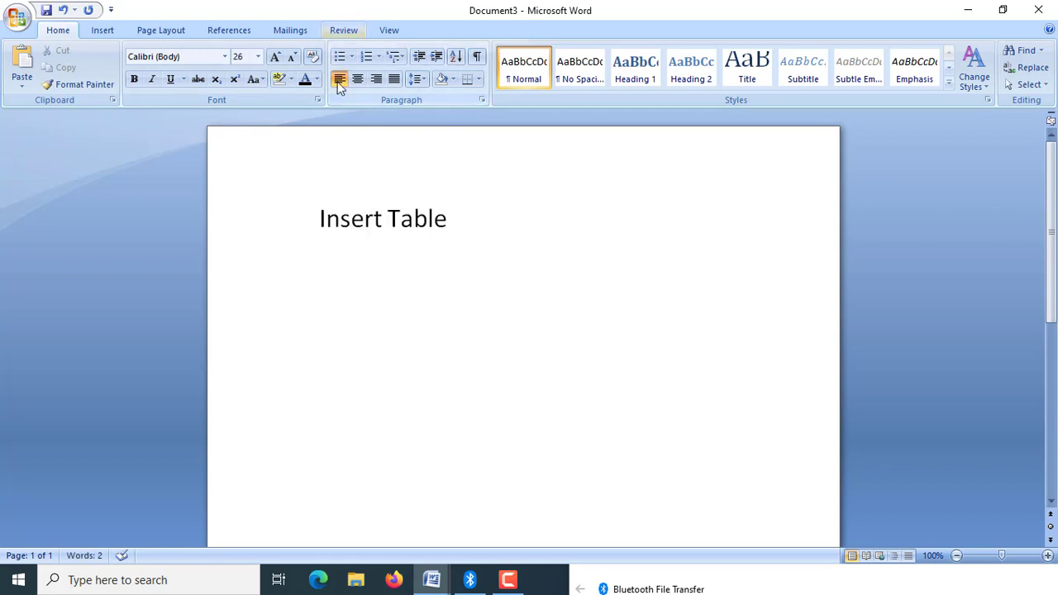
Start a bulleted list below the heading with the item "Delete Row/Column".
click(339, 58)
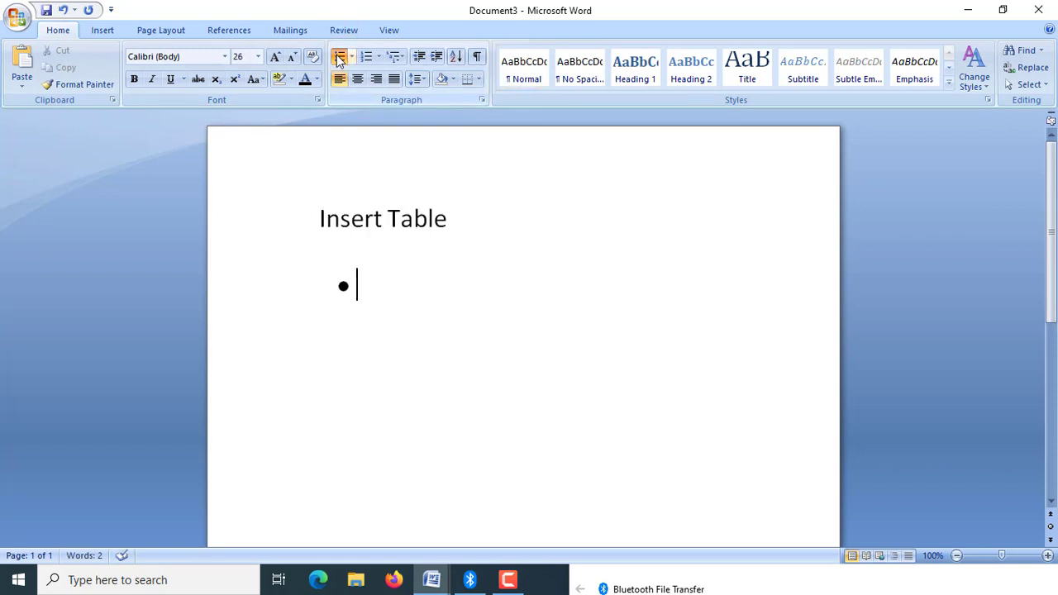
text(Delete)
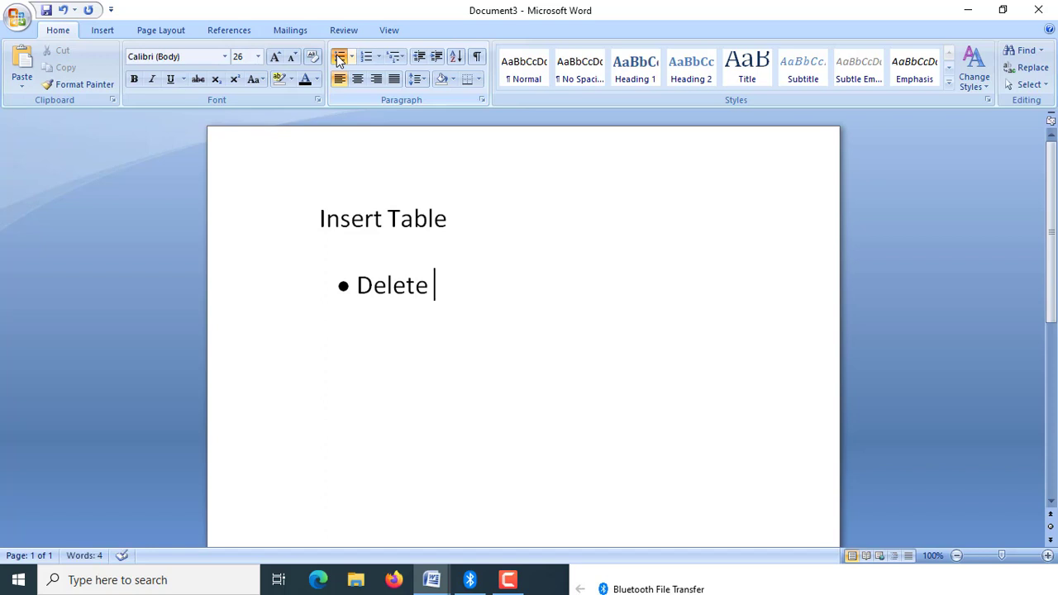
text( Ro)
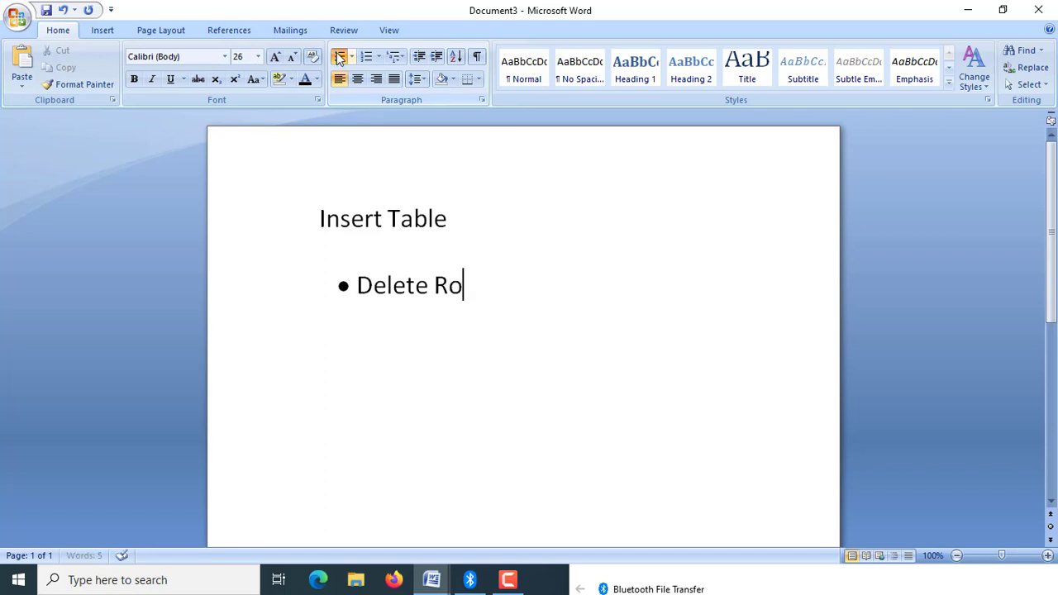
text(w/Column)
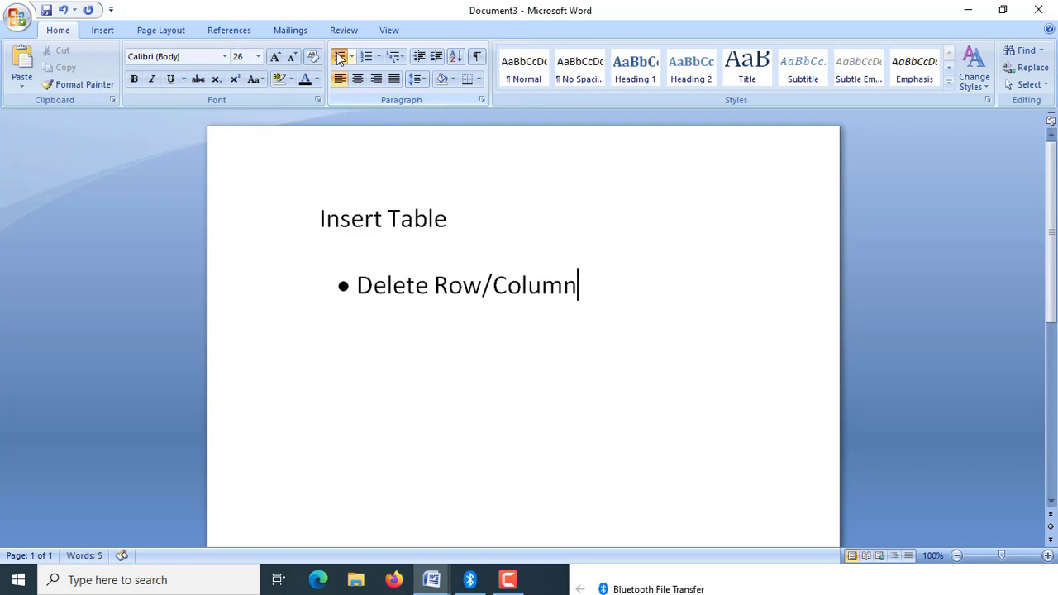
Add a second bullet reading "Add Row/Column" and end the bulleted list on the following line.
key(Return)
text(add R)
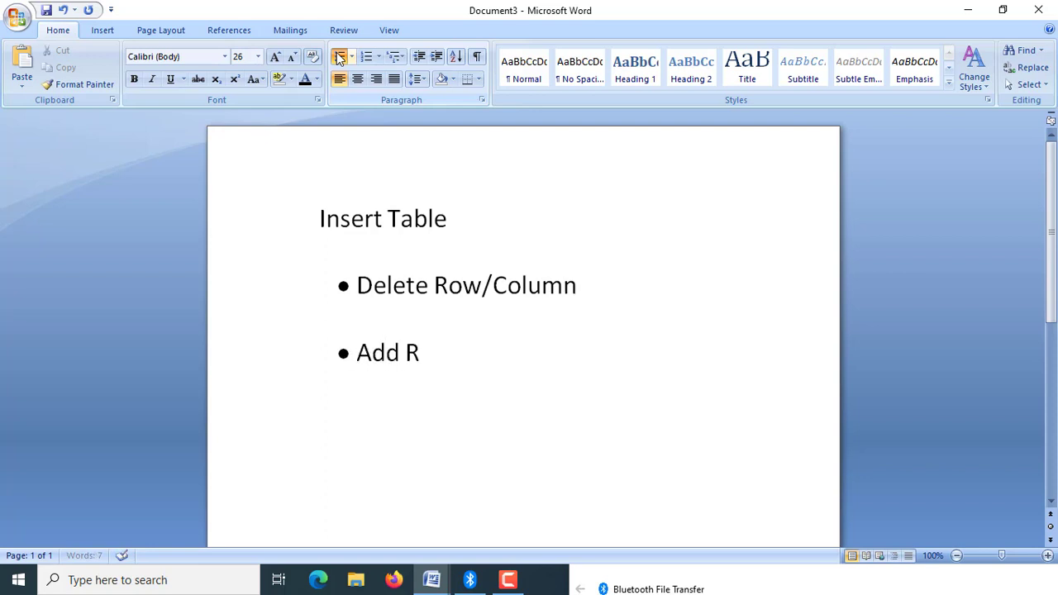
key(BackSpace)
text(Row)
key(BackSpace)
key(BackSpace)
key(BackSpace)
text(Row/Column)
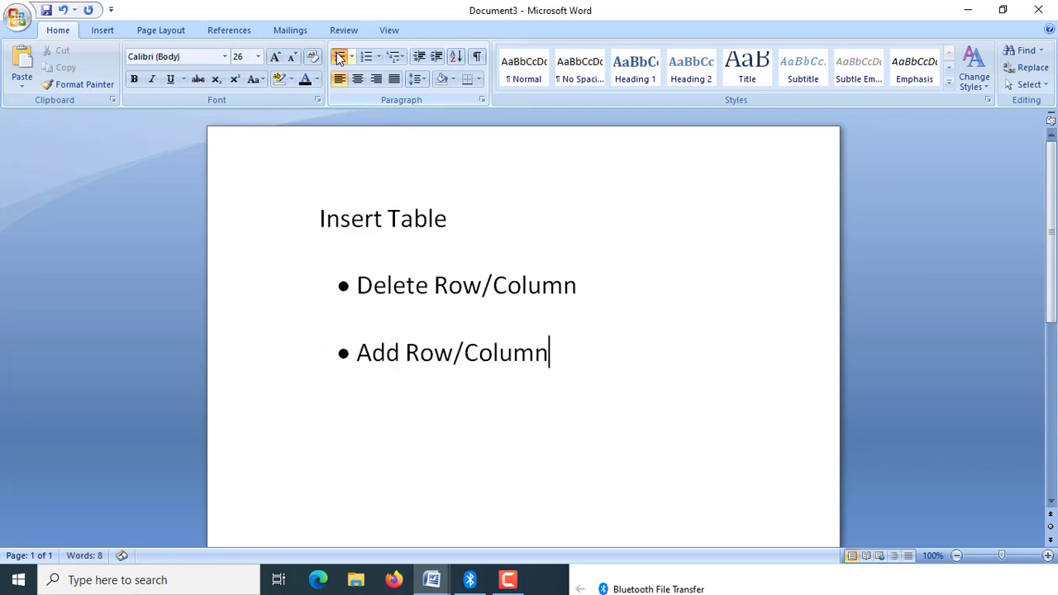
key(Return)
click(339, 56)
Enter the title "Employees Details In Office" below the bulleted list and start a new line after it.
scroll(1044, 205, down, 3)
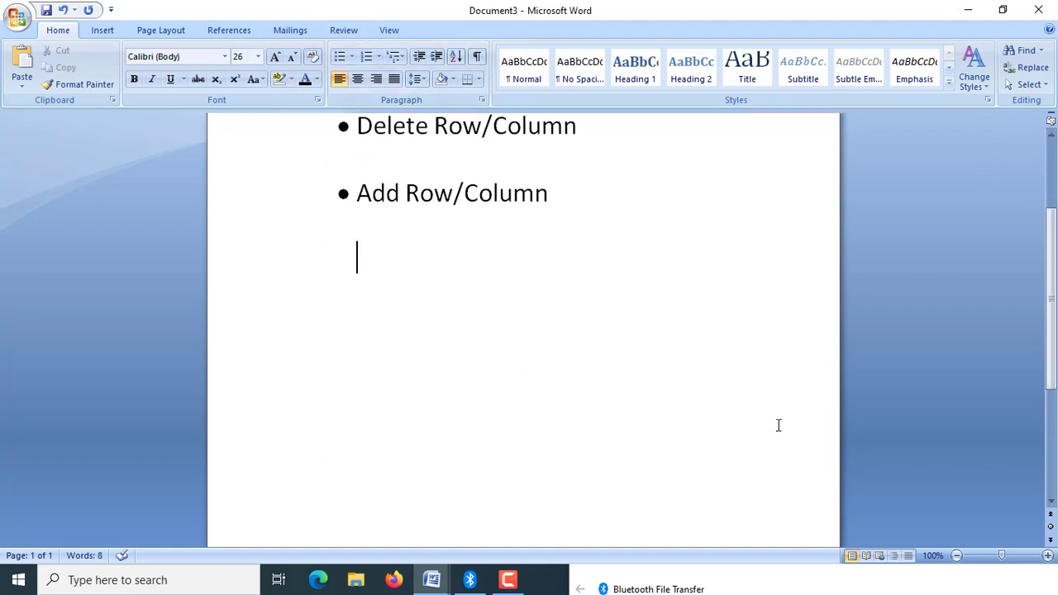
text(Empl)
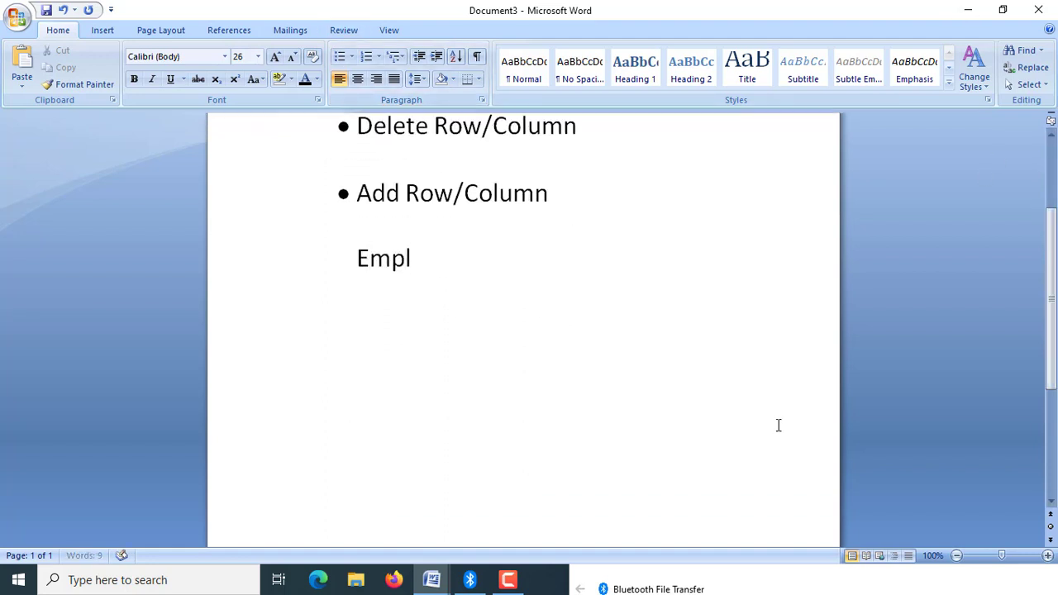
text(oyees )
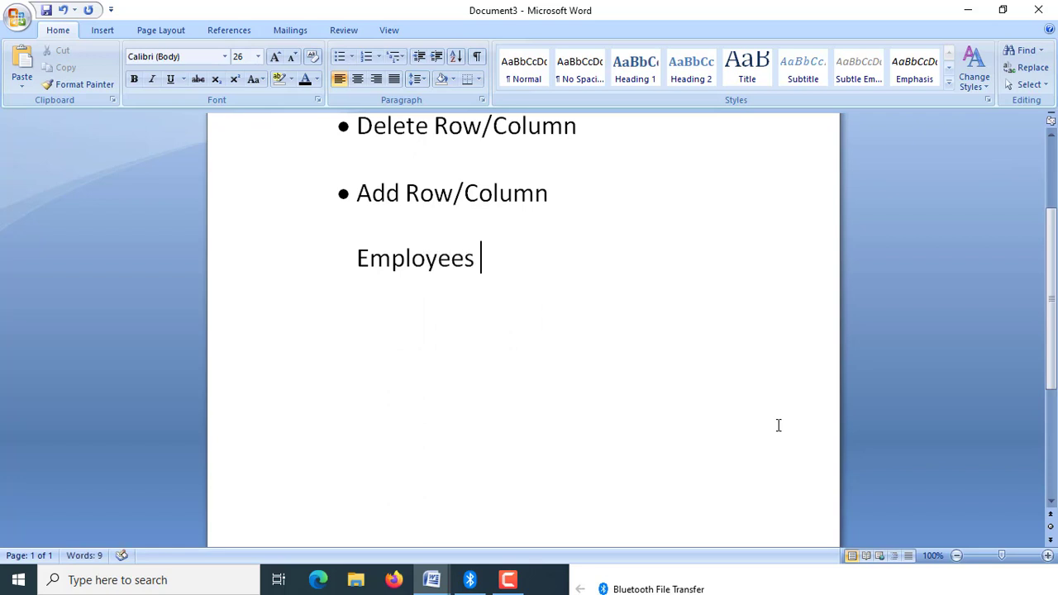
text(Detail)
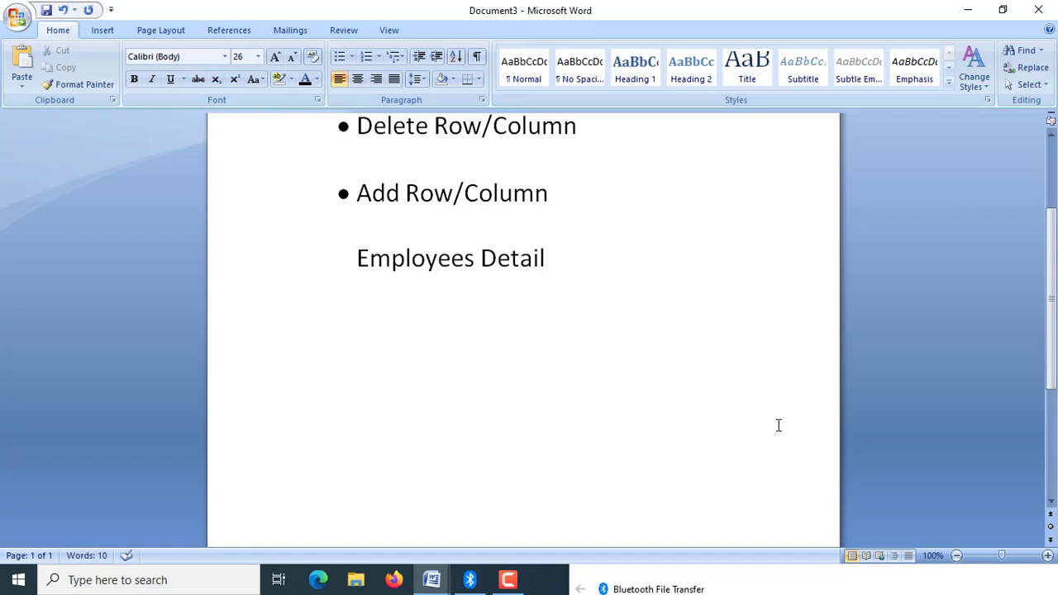
text(s In Office)
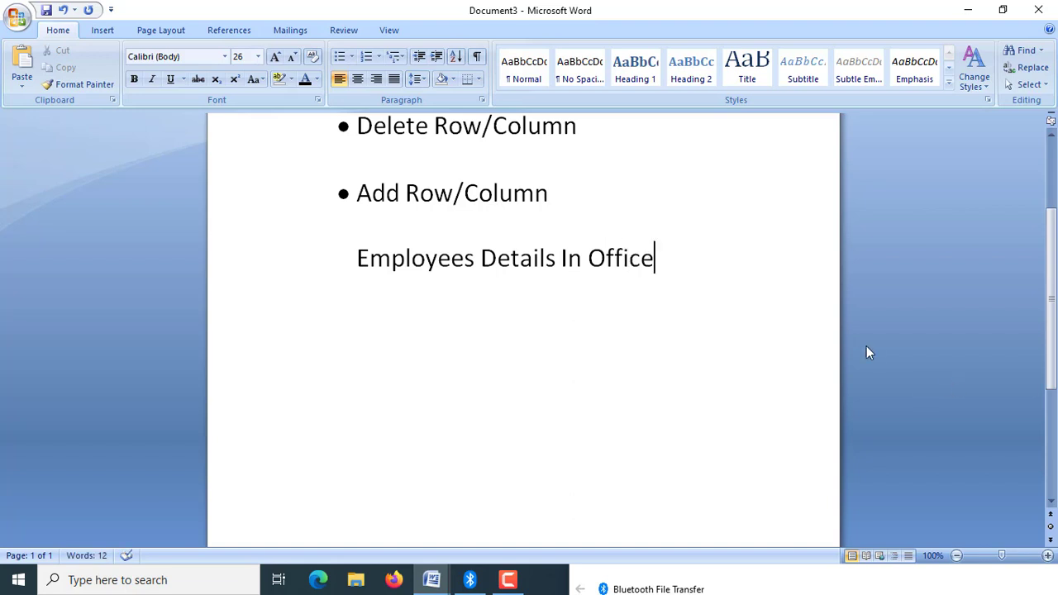
key(Return)
Insert a table with 5 columns and 4 rows below the "Employees Details In Office" title.
click(102, 30)
click(128, 73)
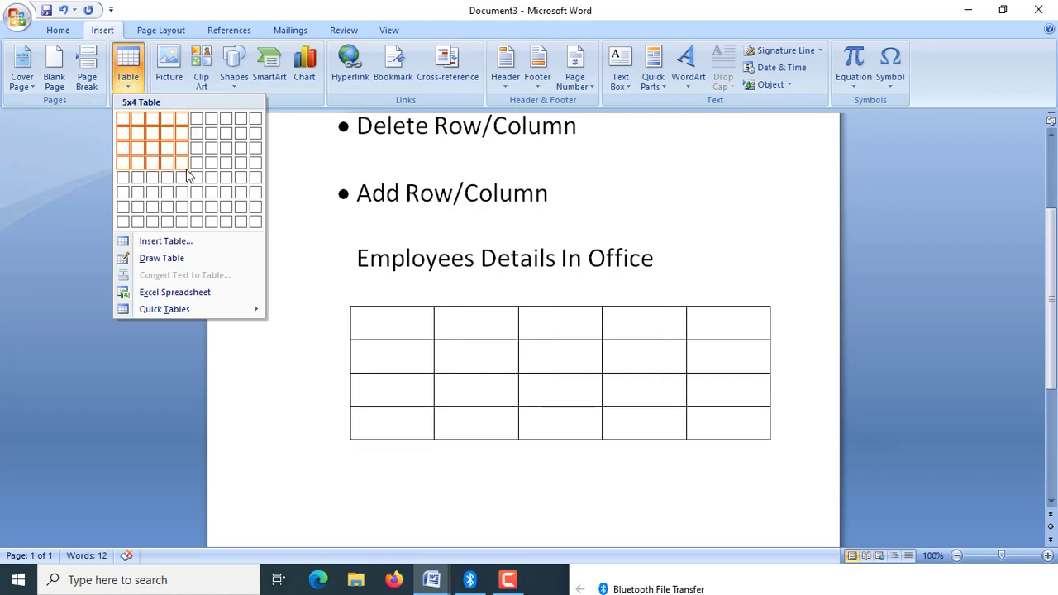
click(188, 175)
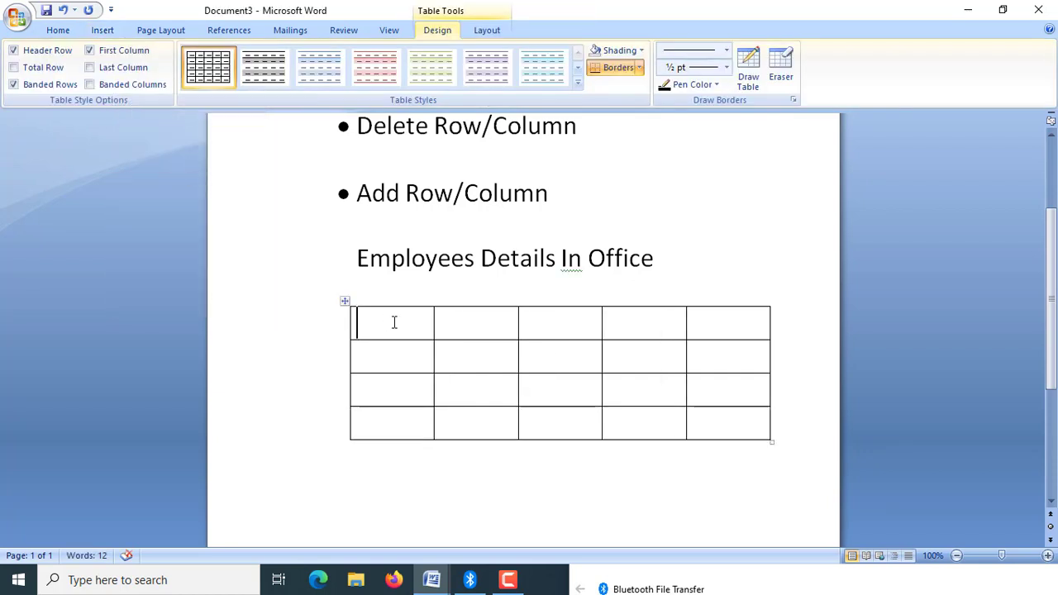
Fill the table's first row with the column headers "Sr.No.", "Name", "Father Name", "Contact #" and "Address".
text(Sr)
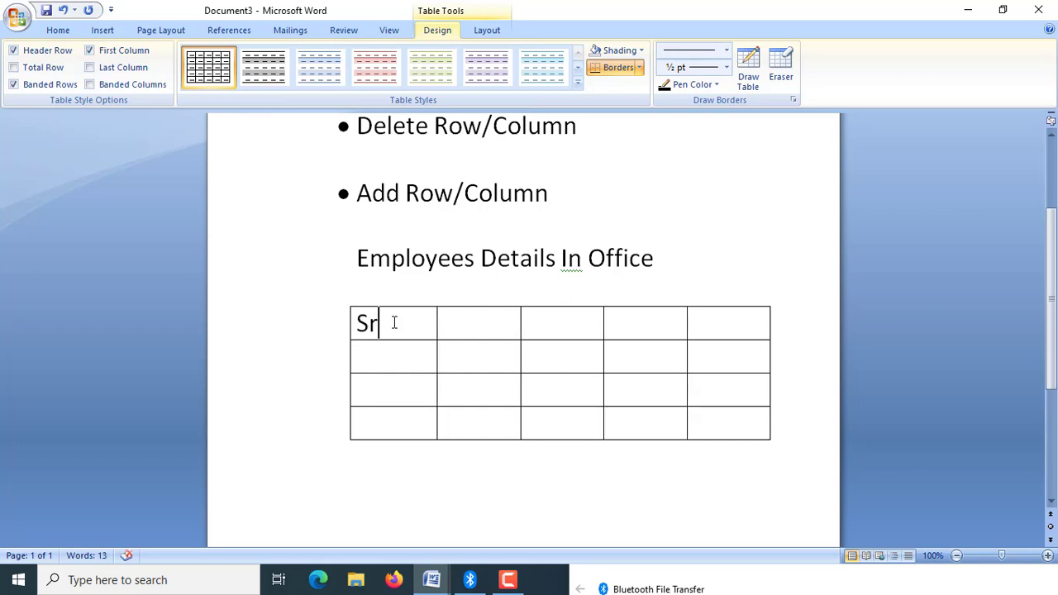
text(.No.)
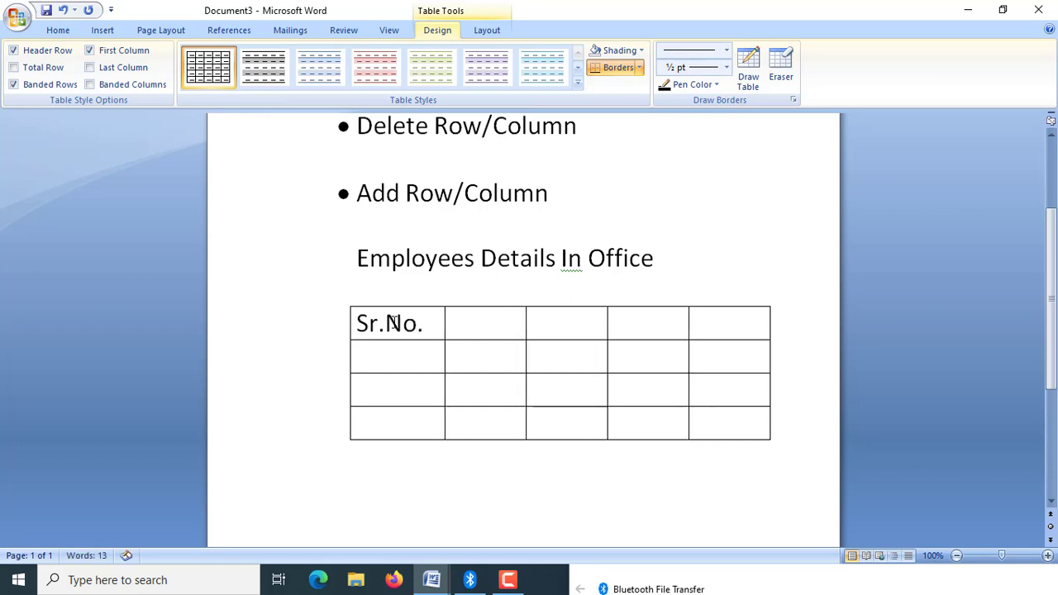
key(Tab)
text(Name)
key(Tab)
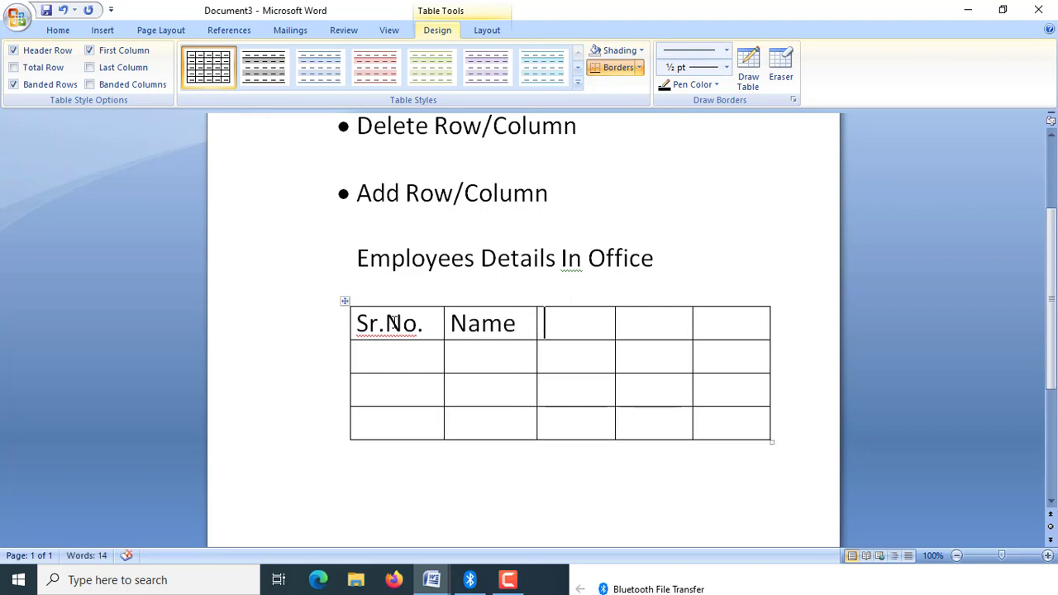
text(F)
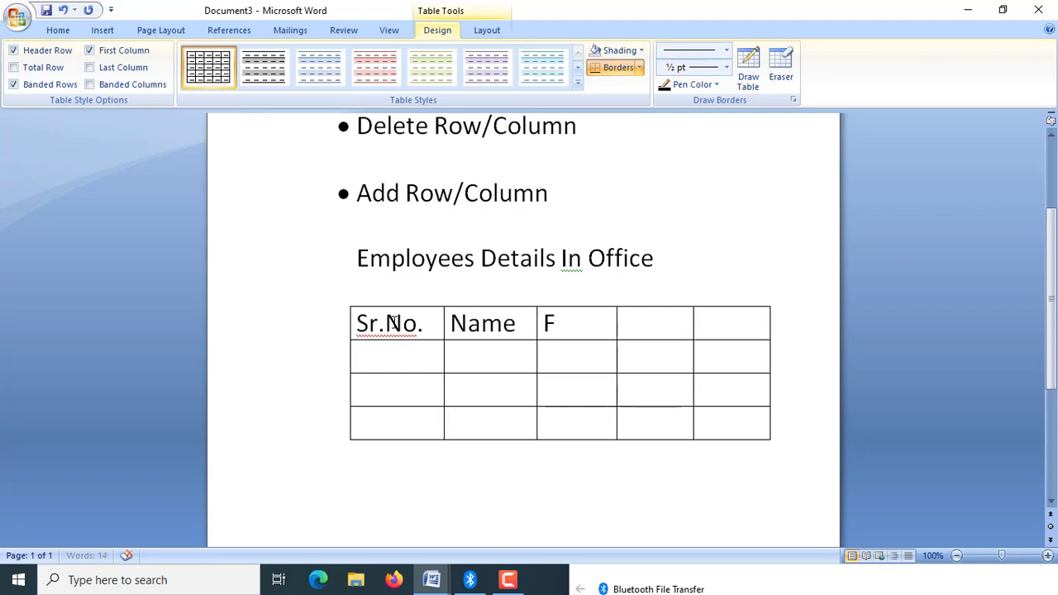
text(ath)
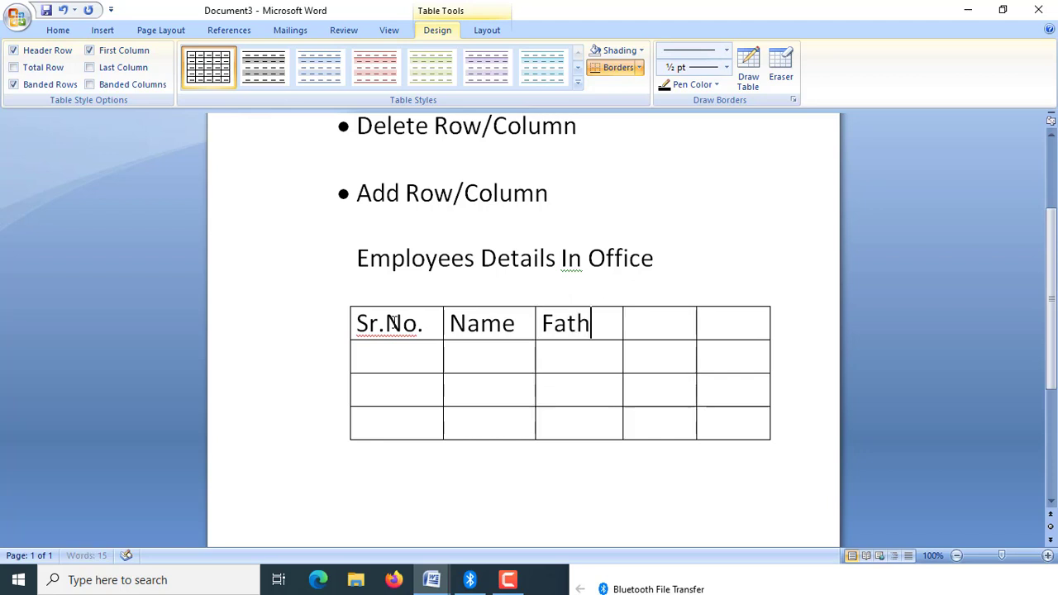
text(er Name )
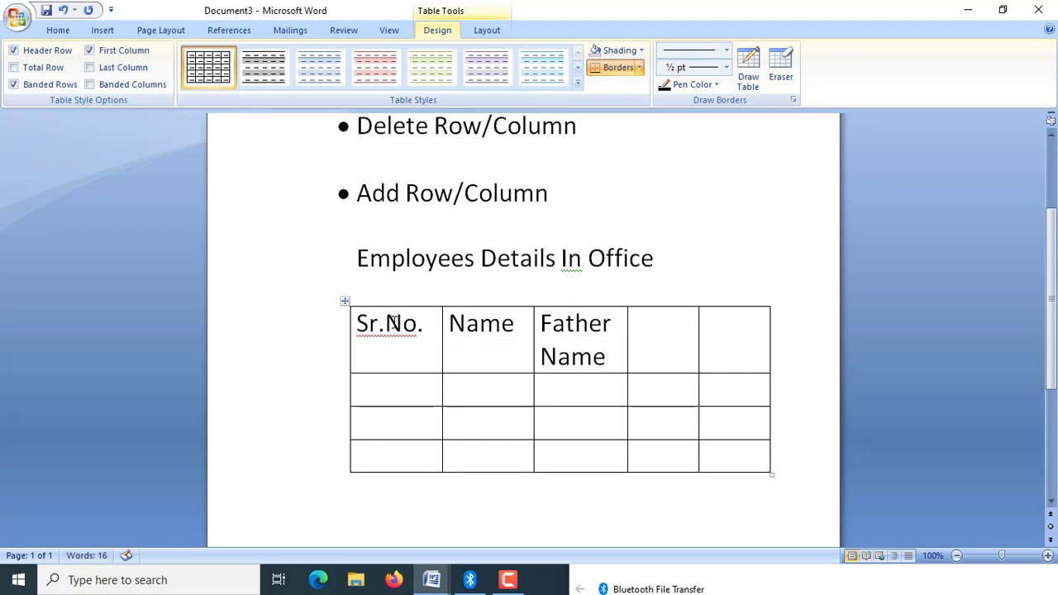
text(Cont)
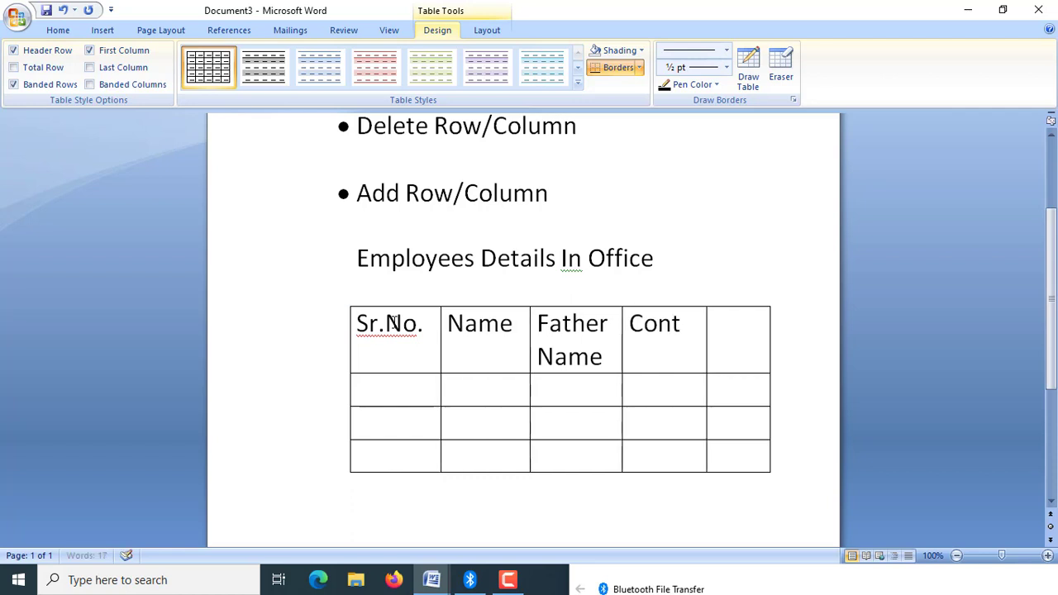
text(act #)
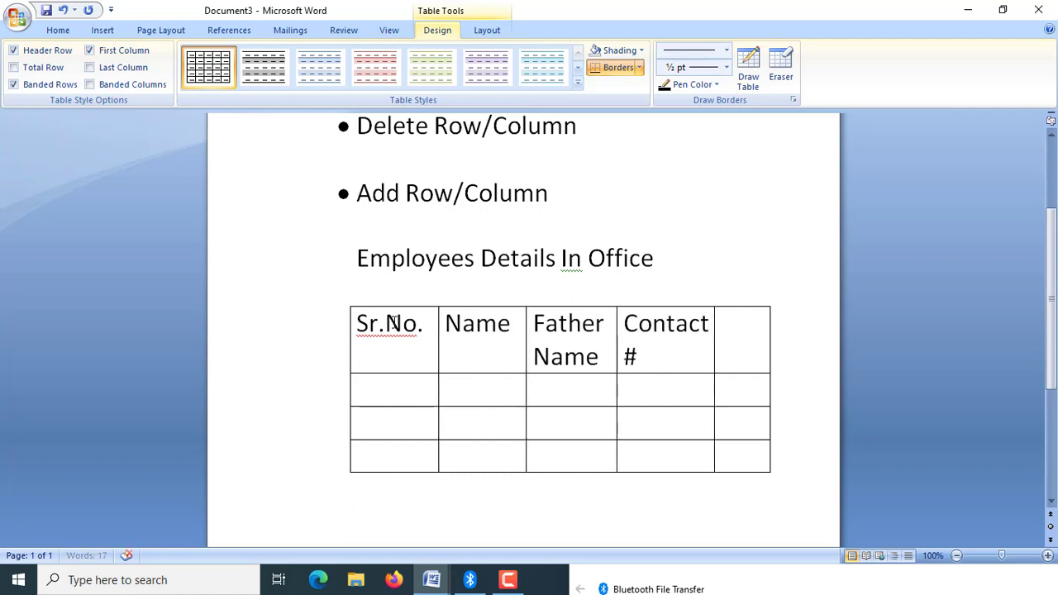
key(Tab)
text(Add)
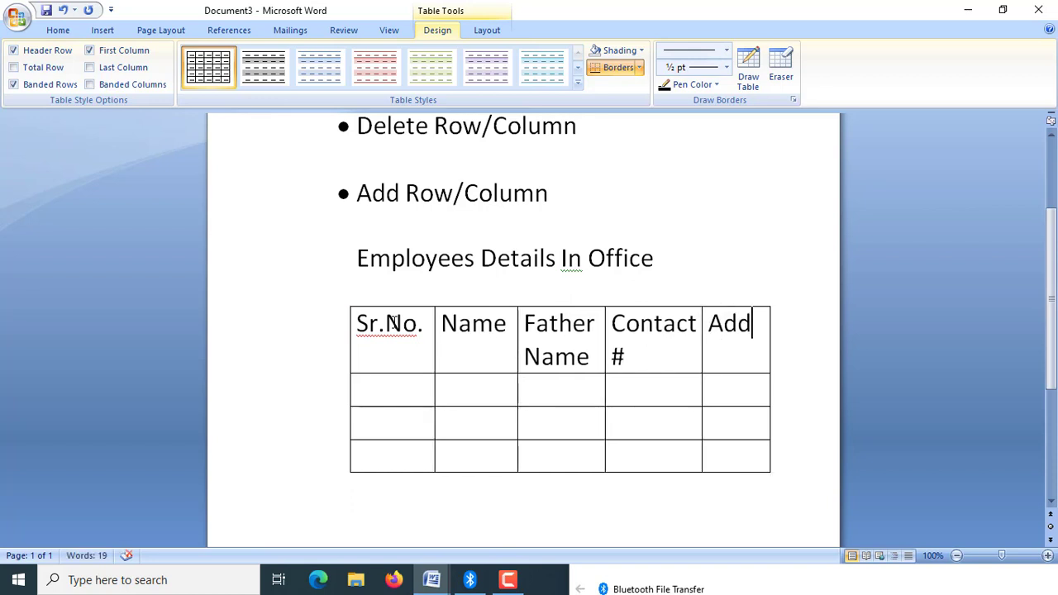
text(ress)
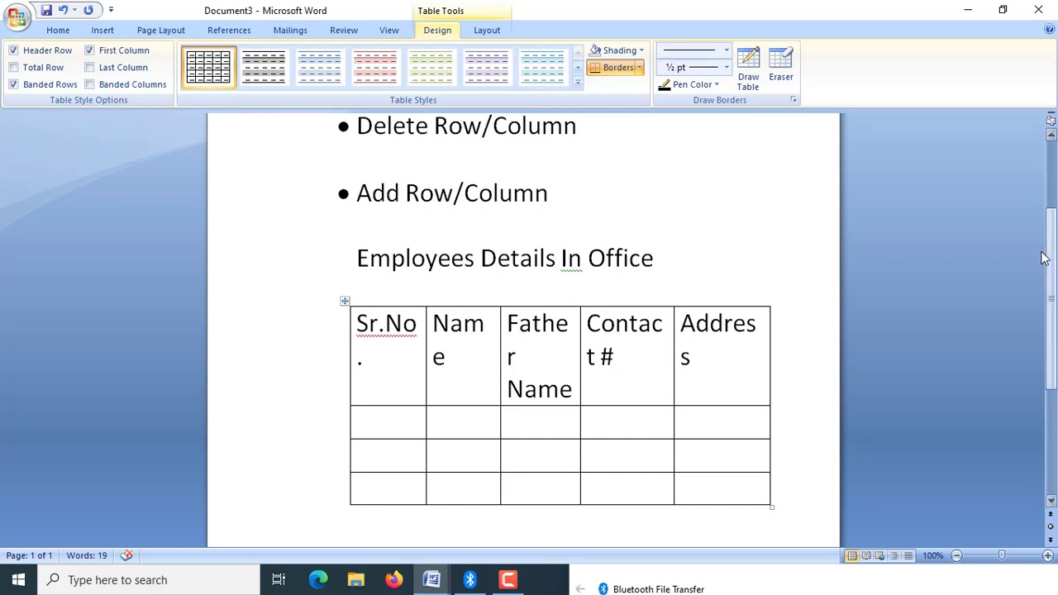
Set the font size of the table's header row text to 14.
scroll(393, 323, down, 1)
scroll(468, 248, down, 3)
drag(350, 211, 713, 247)
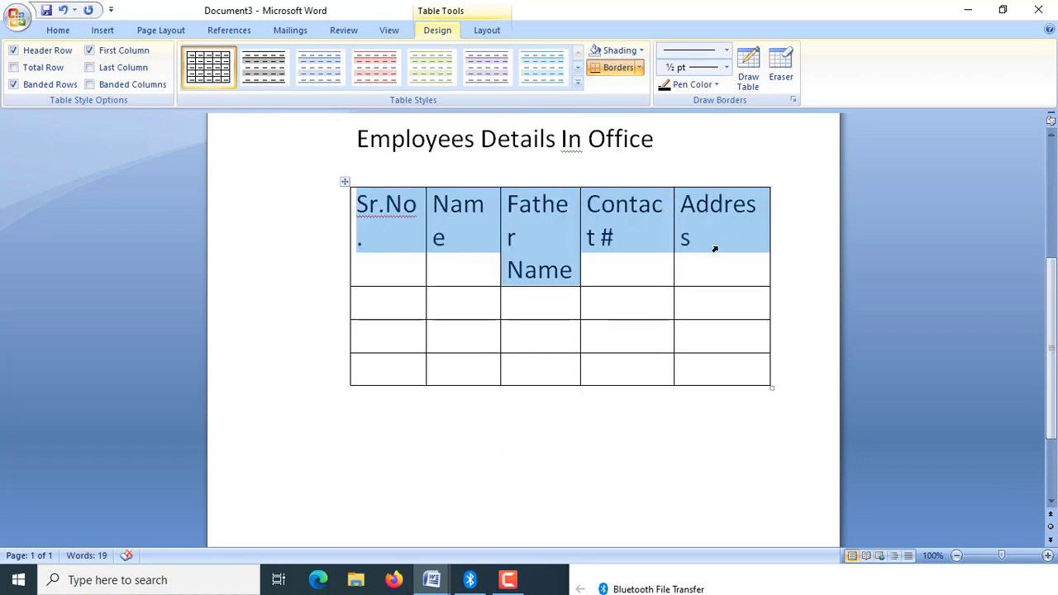
click(57, 32)
click(258, 56)
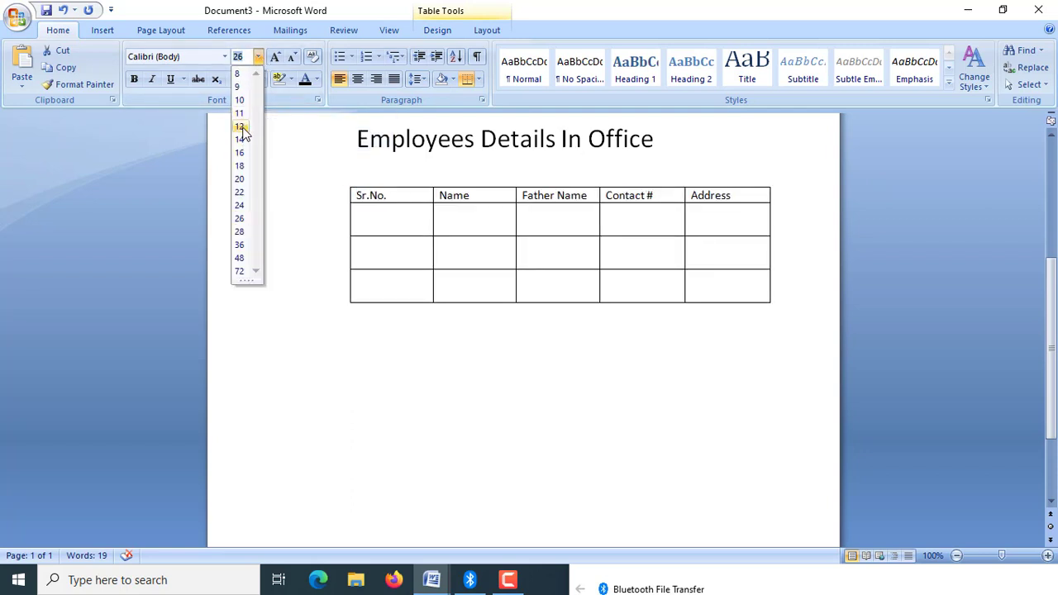
click(242, 141)
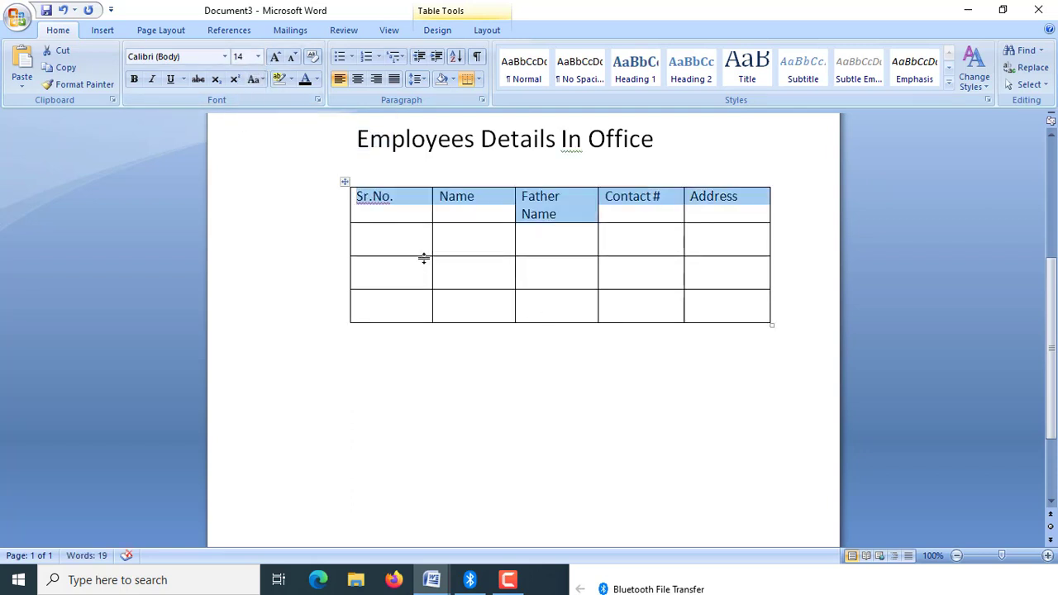
Widen the table slightly so "Father Name" fits on one line, and shift the whole table left toward the page edge.
drag(770, 323, 805, 322)
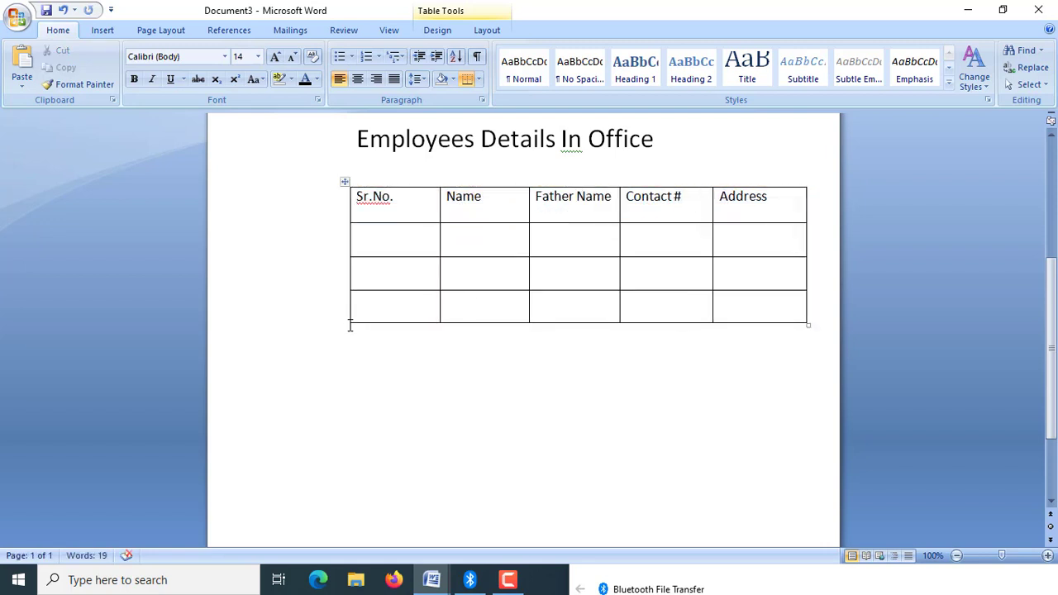
drag(344, 182, 271, 181)
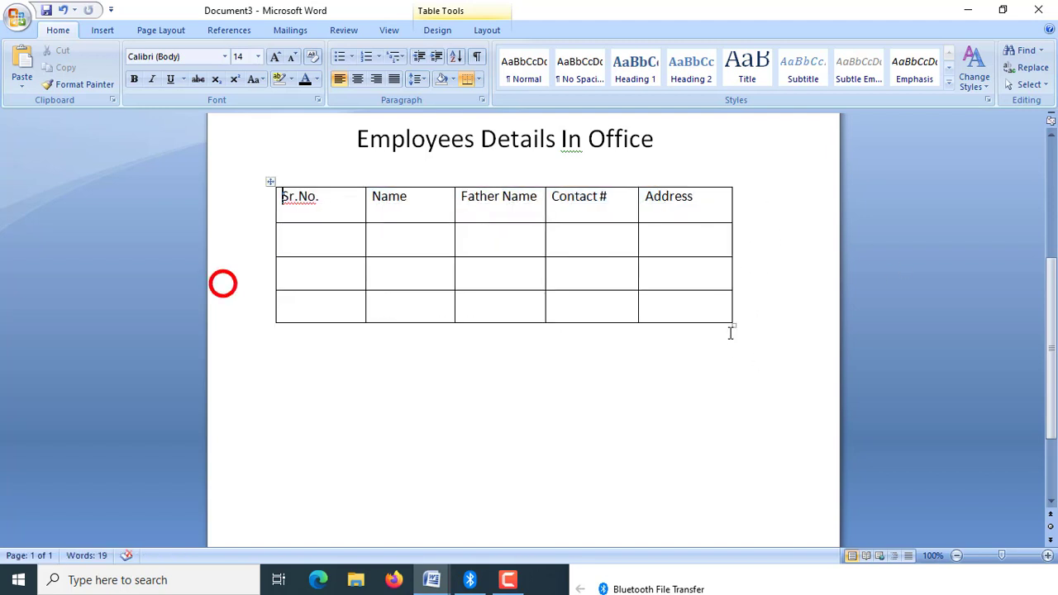
Shift the table slightly left and enlarge it so that it spans nearly the full page width.
drag(733, 325, 801, 339)
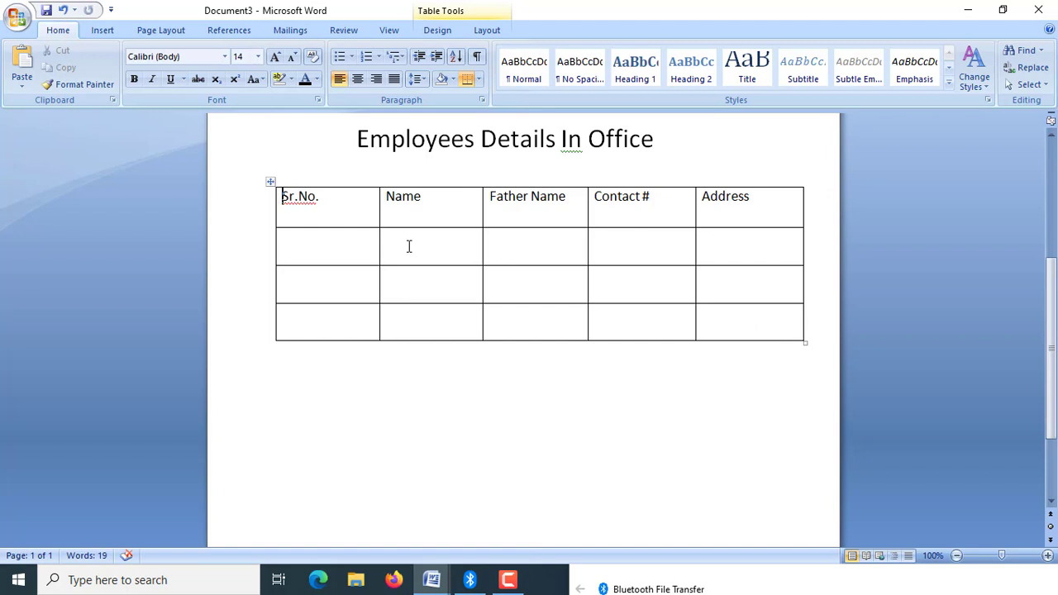
drag(271, 181, 243, 184)
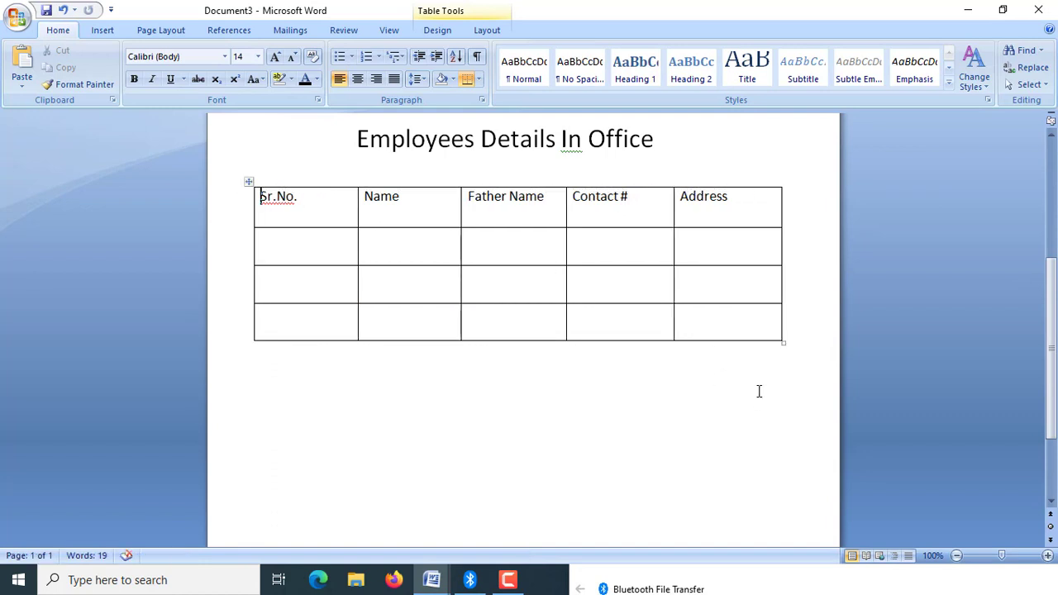
drag(781, 346, 668, 267)
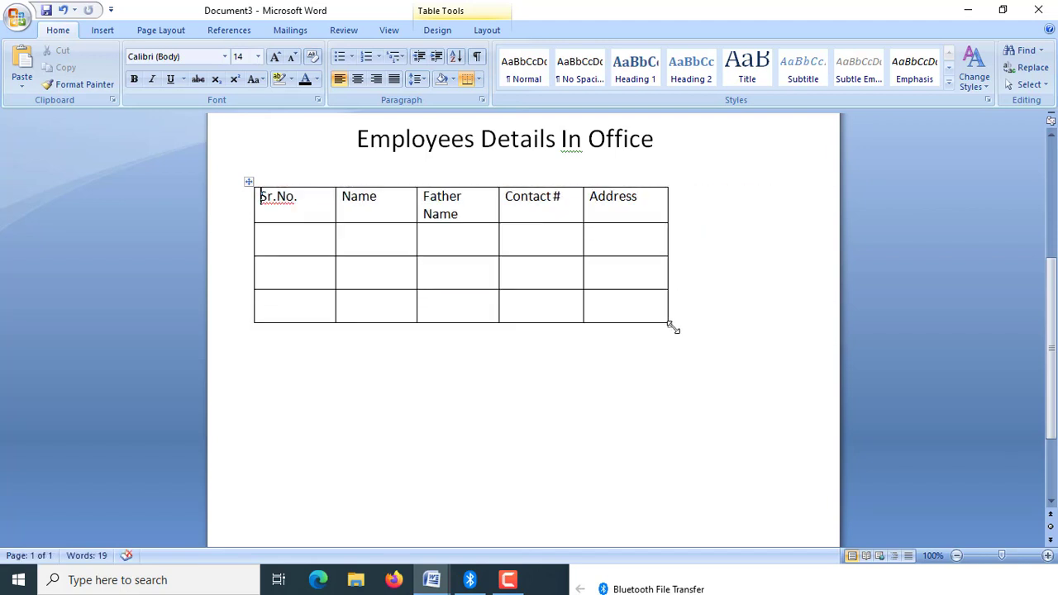
drag(670, 325, 818, 336)
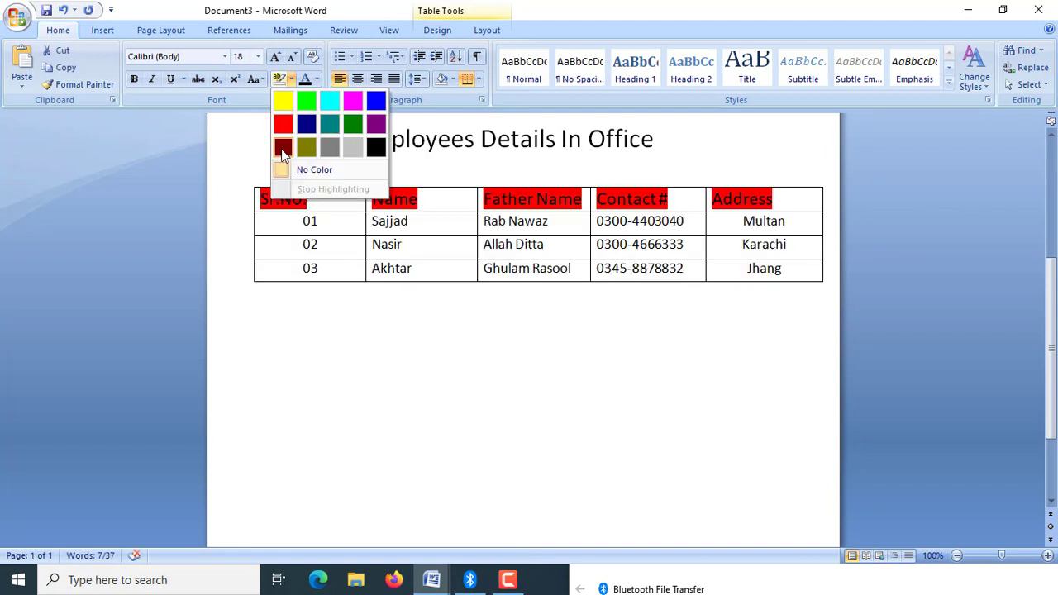
Highlight the table's header text in yellow and the "Employees Details In Office" title in dark gray.
click(281, 106)
click(313, 313)
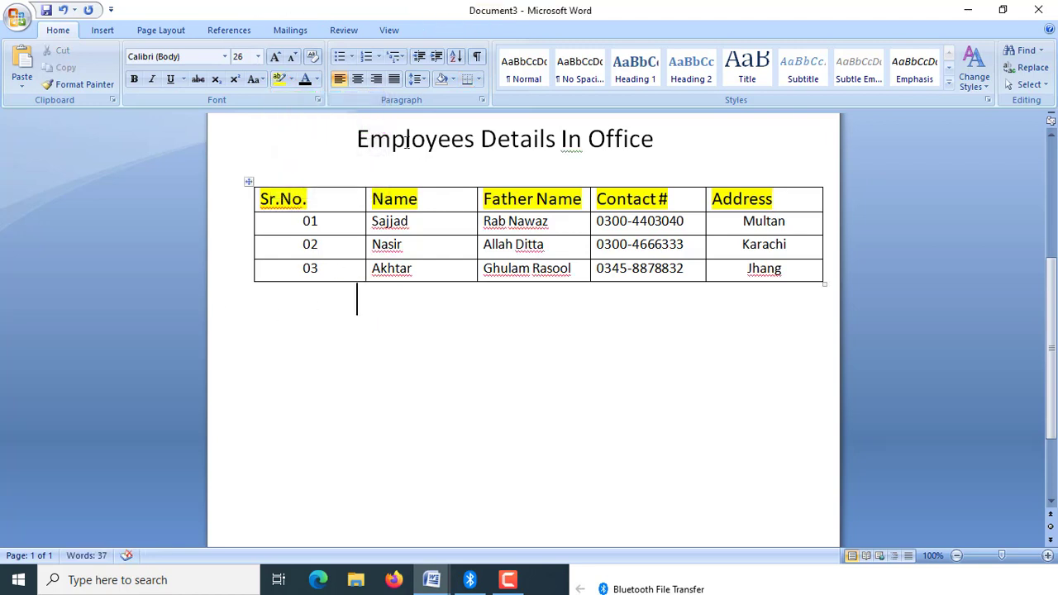
drag(356, 139, 640, 158)
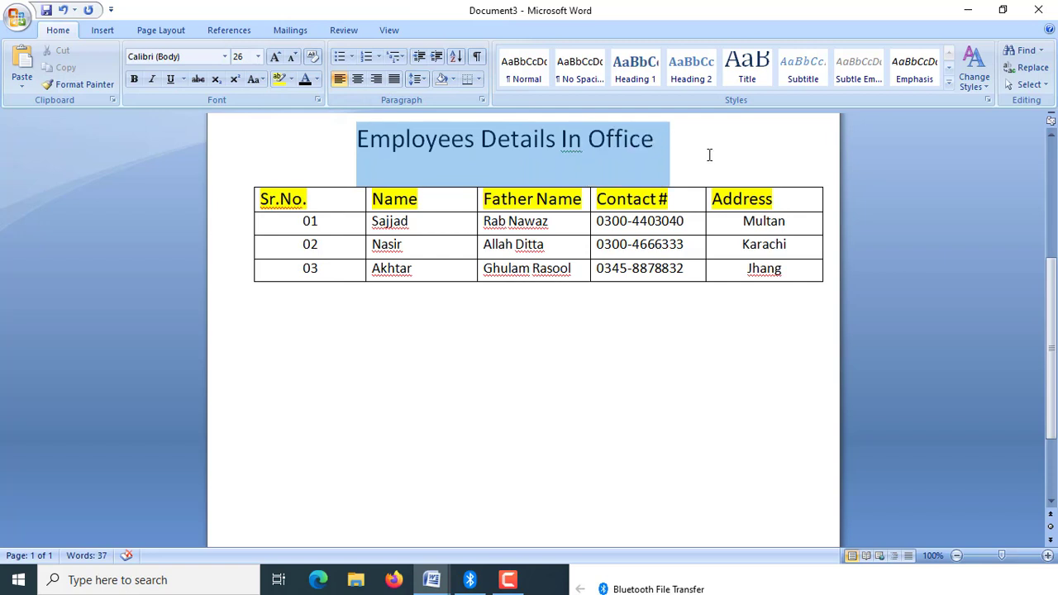
click(291, 80)
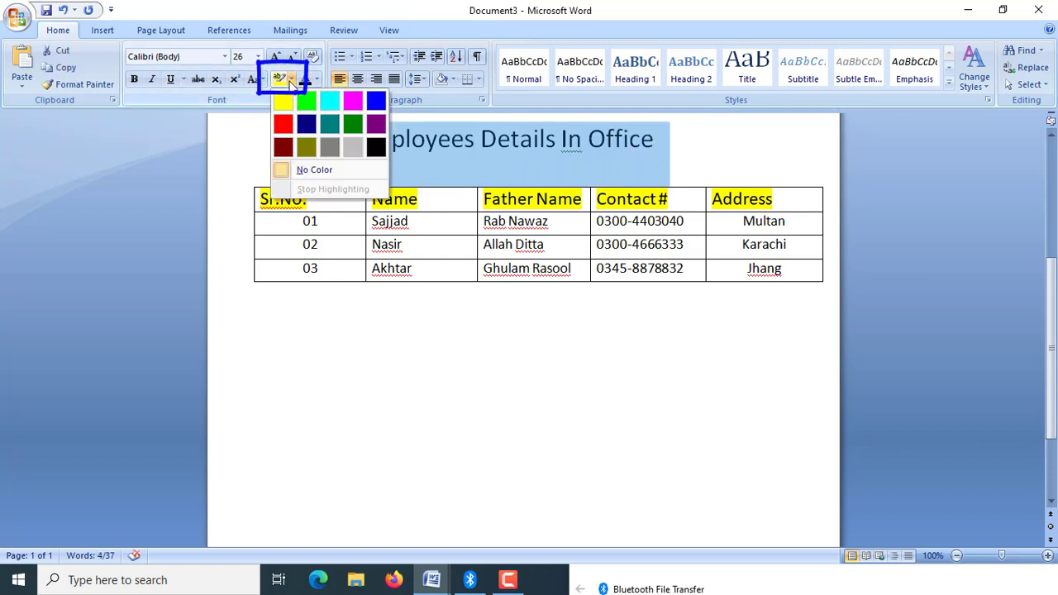
click(329, 147)
click(735, 162)
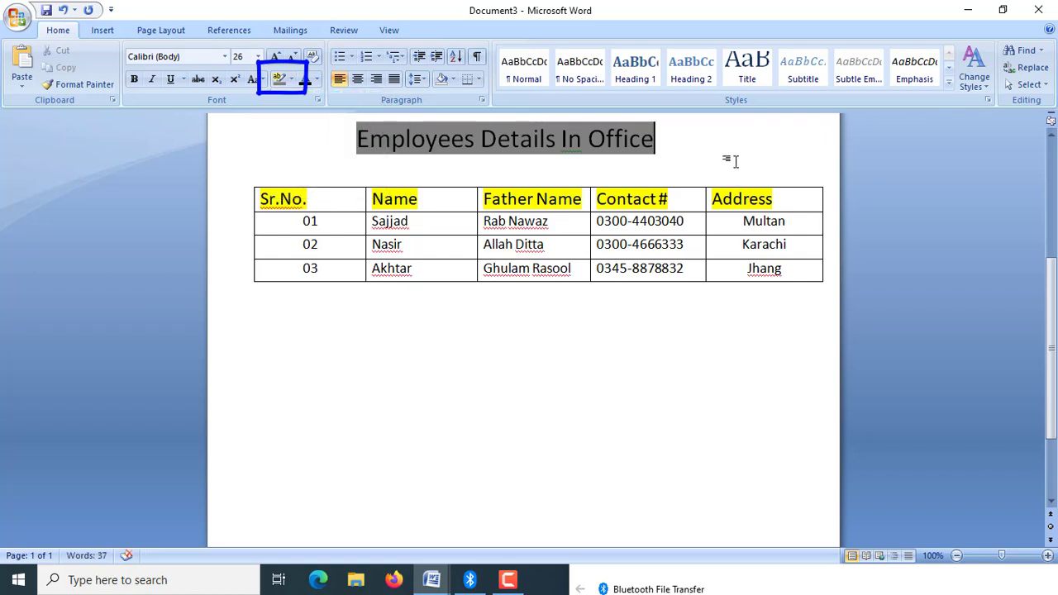
click(524, 382)
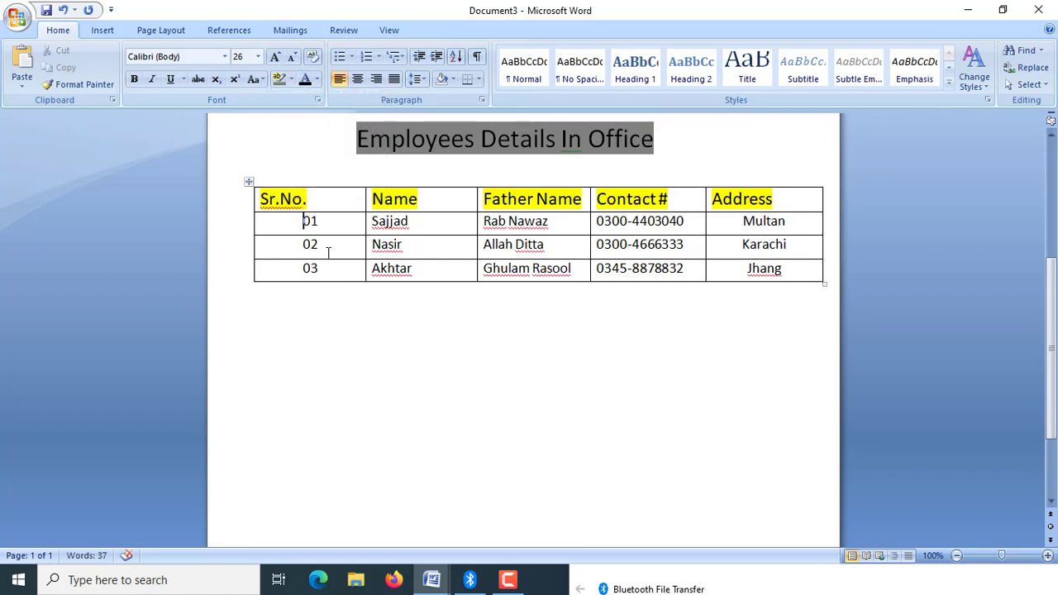
Change the font of the three employee data rows below the header to Open Sans.
drag(328, 252, 742, 256)
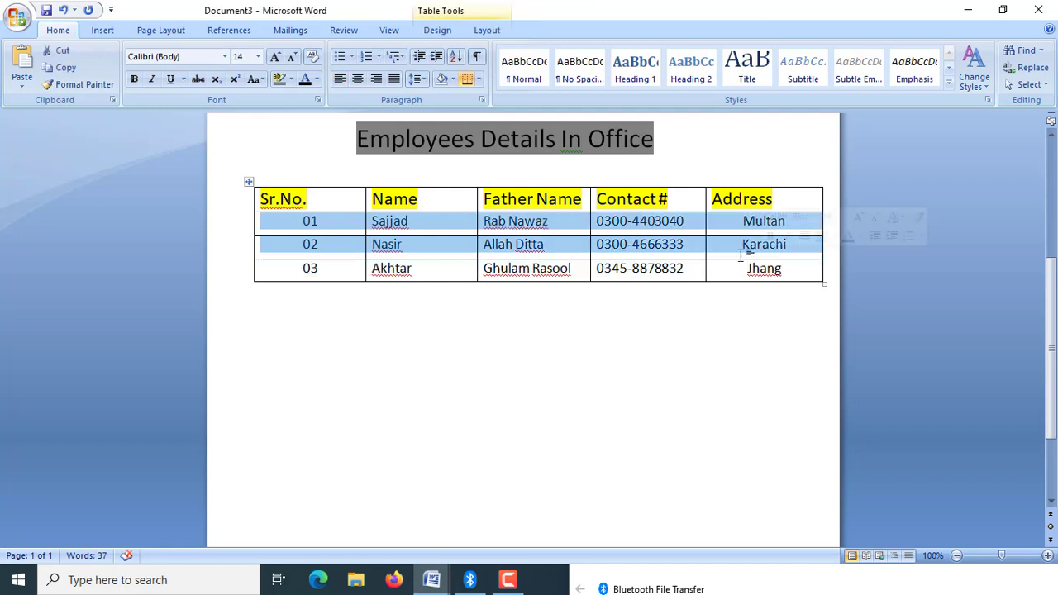
drag(595, 273, 315, 370)
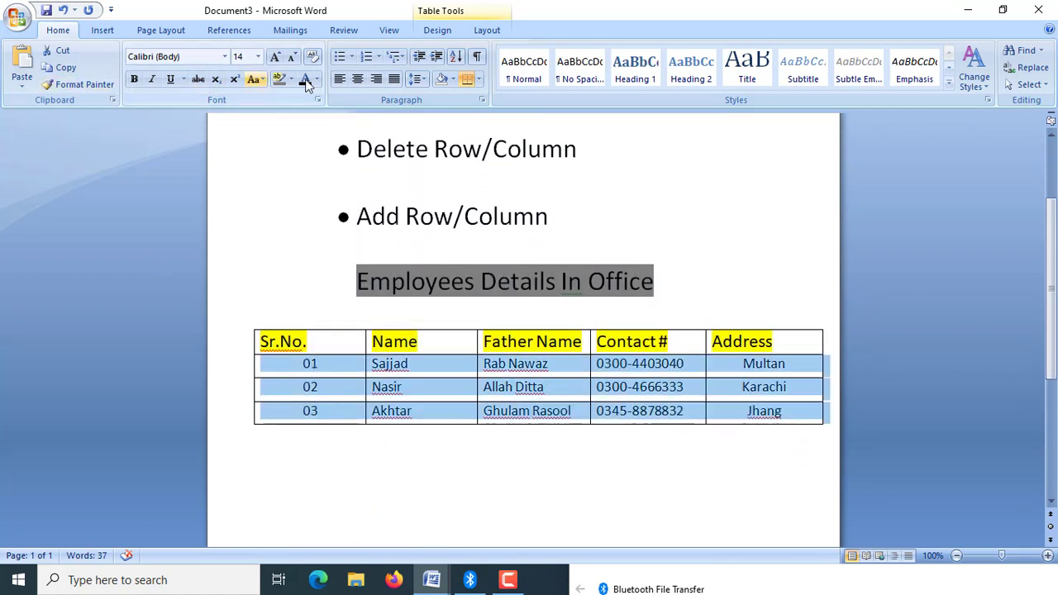
click(224, 57)
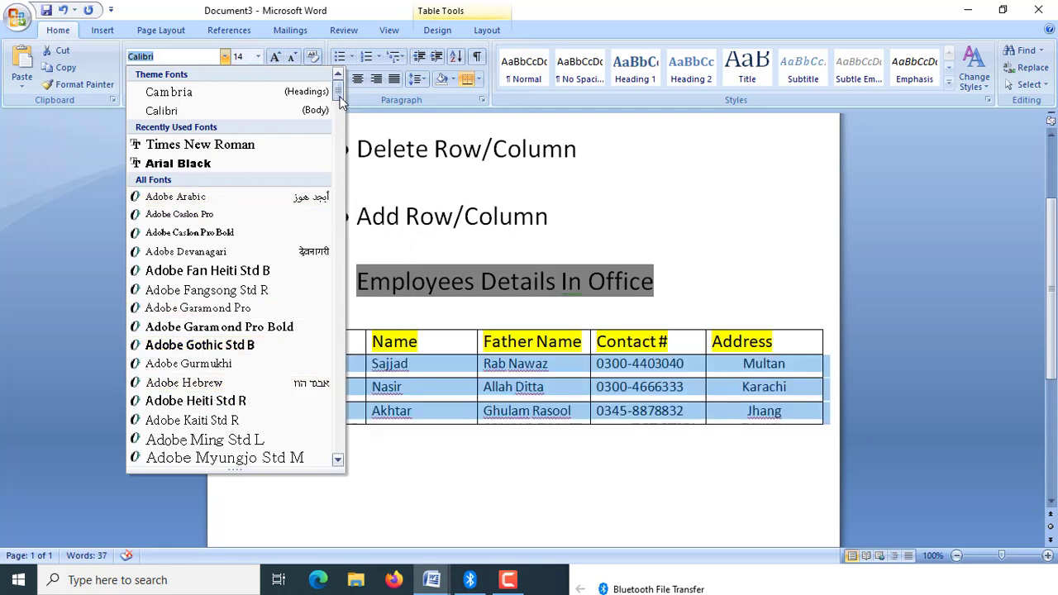
drag(339, 97, 340, 359)
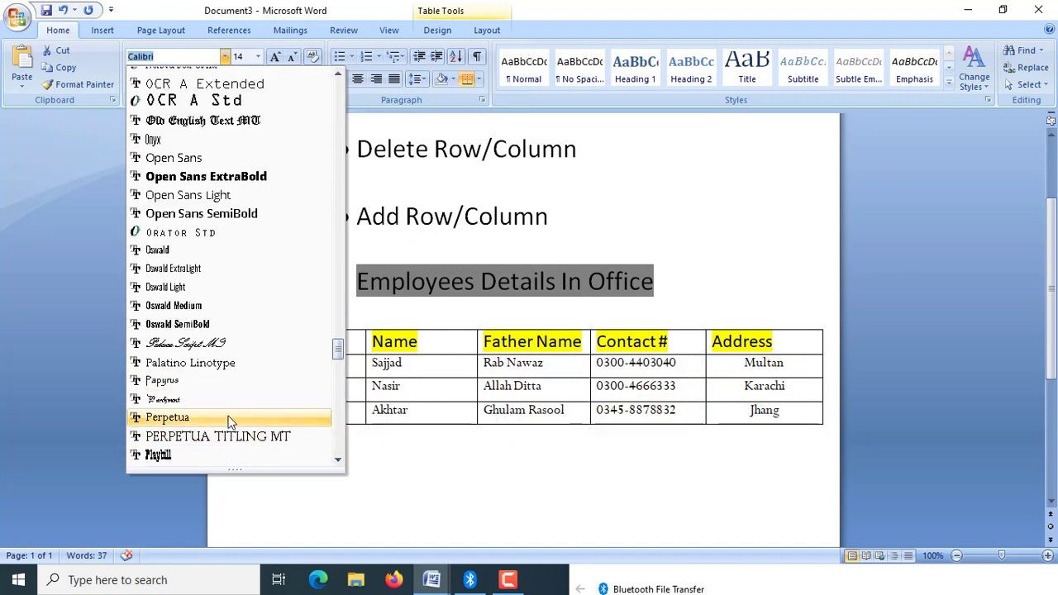
click(215, 158)
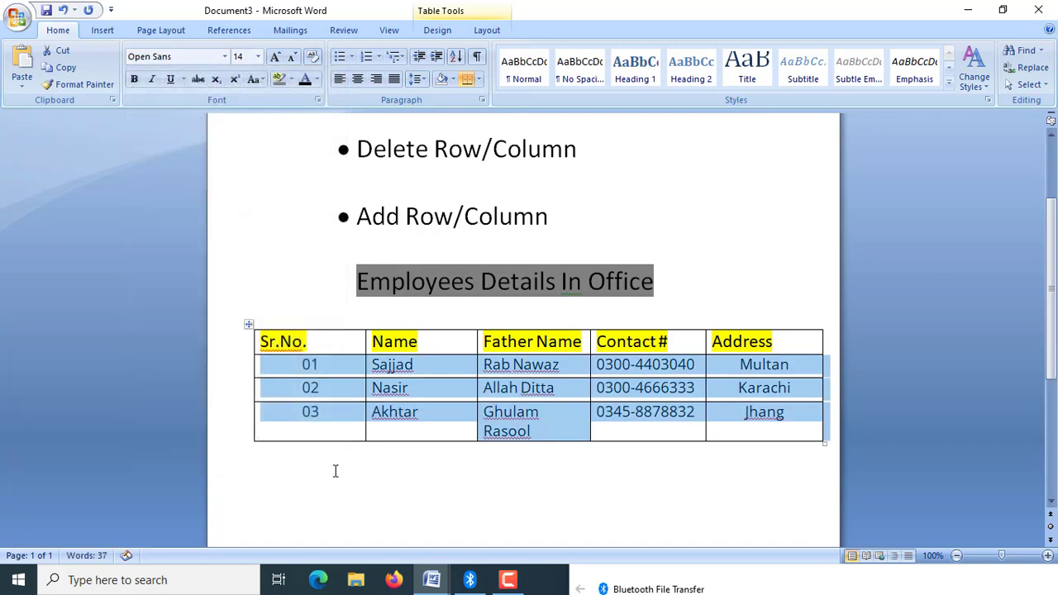
click(335, 471)
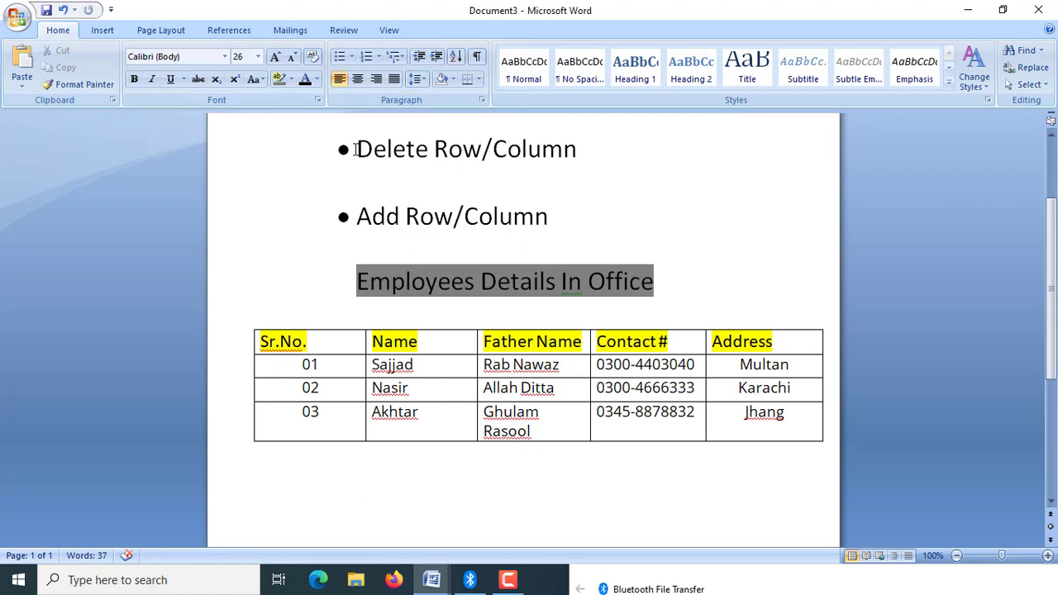
Delete the table row with Sr.No. 03 and undo the deletion.
drag(355, 149, 478, 149)
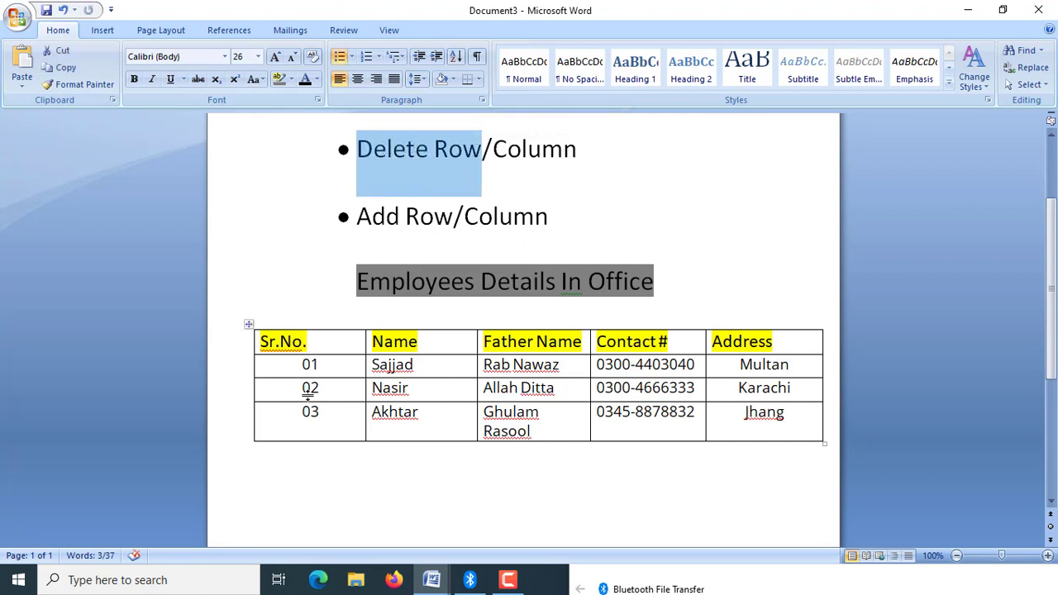
click(231, 432)
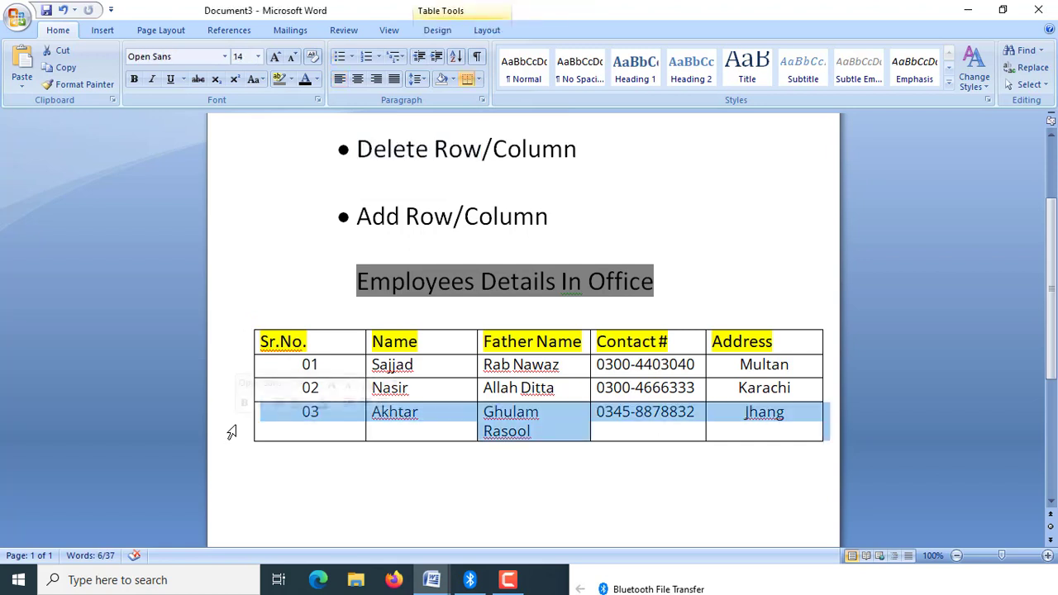
right_click(403, 428)
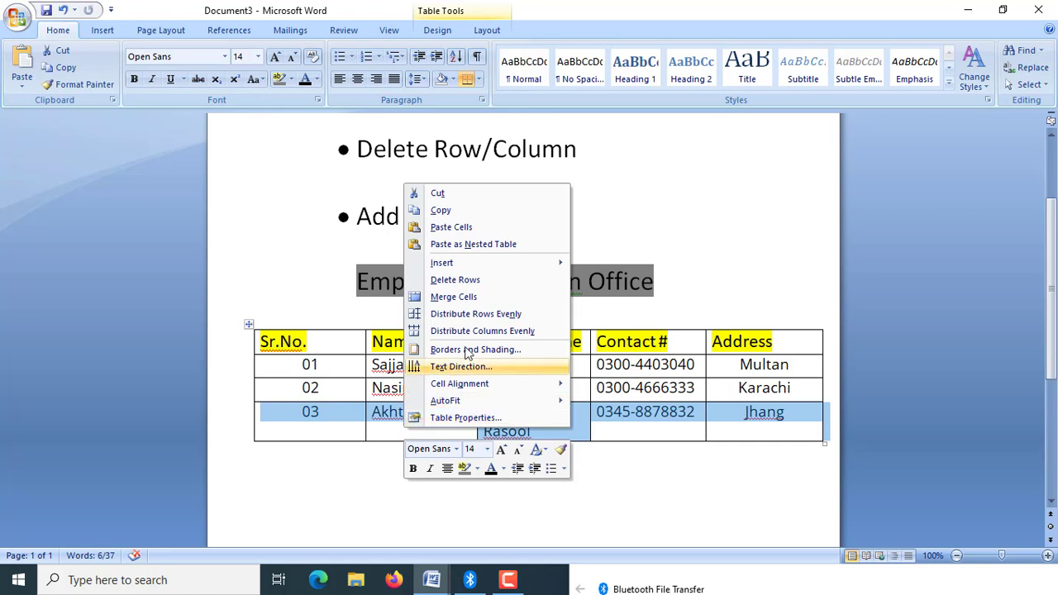
click(468, 281)
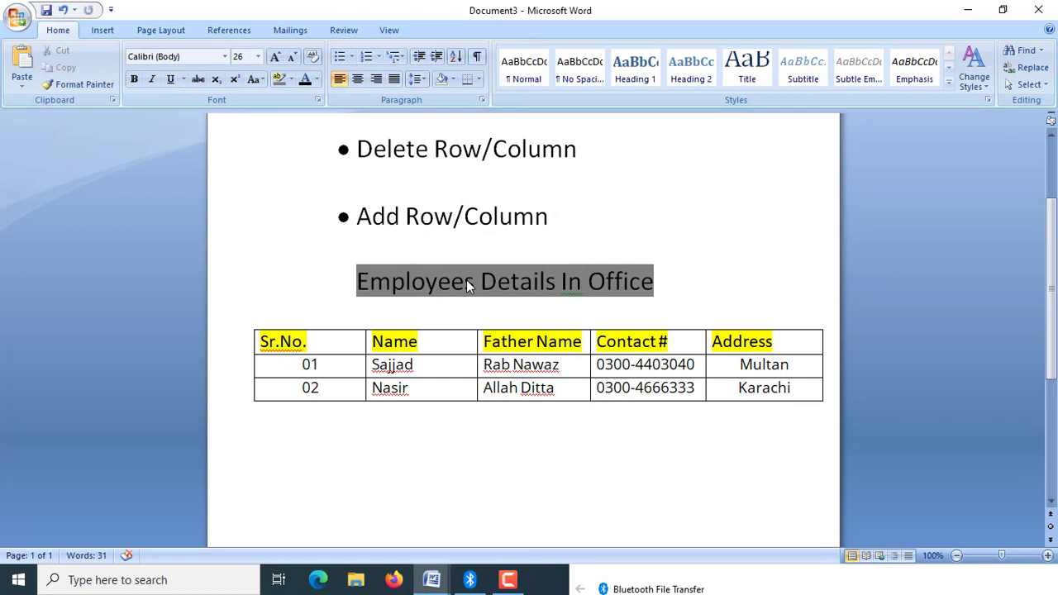
key(ctrl+z)
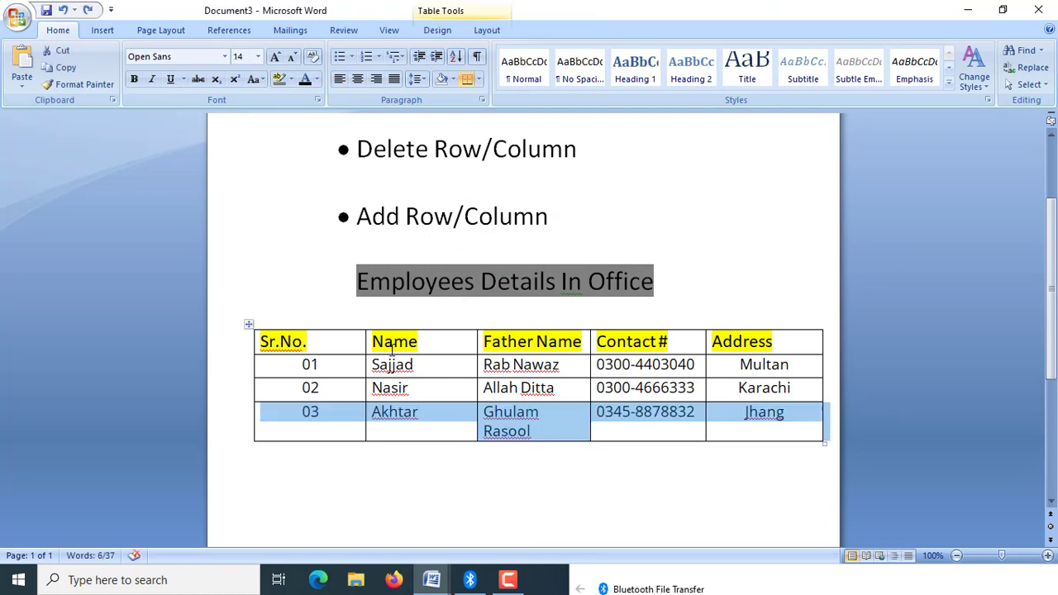
Delete the "Father Name" column from the table and undo the deletion.
click(339, 349)
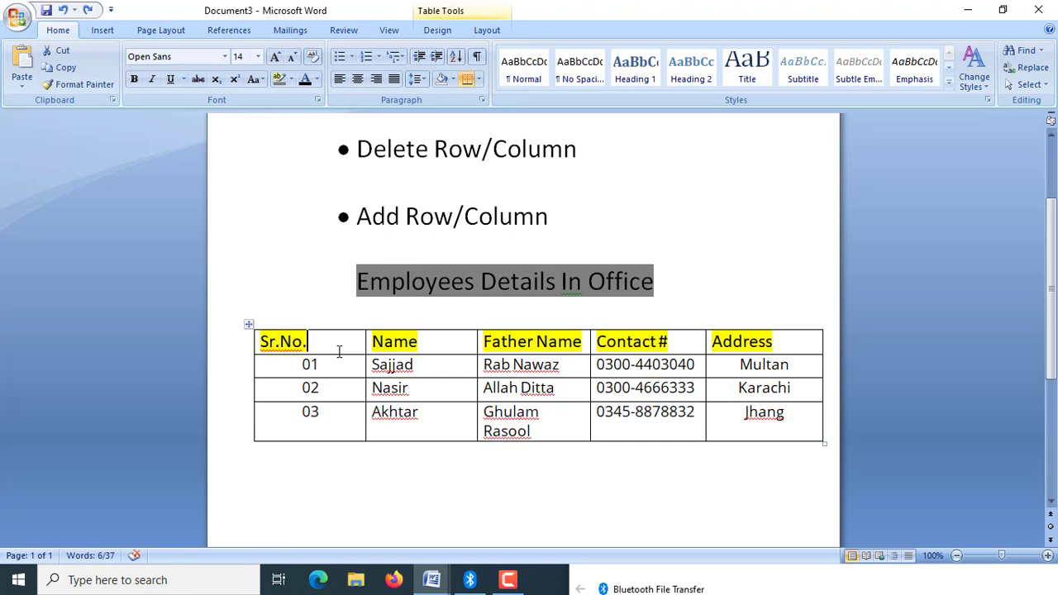
click(479, 339)
drag(480, 339, 501, 430)
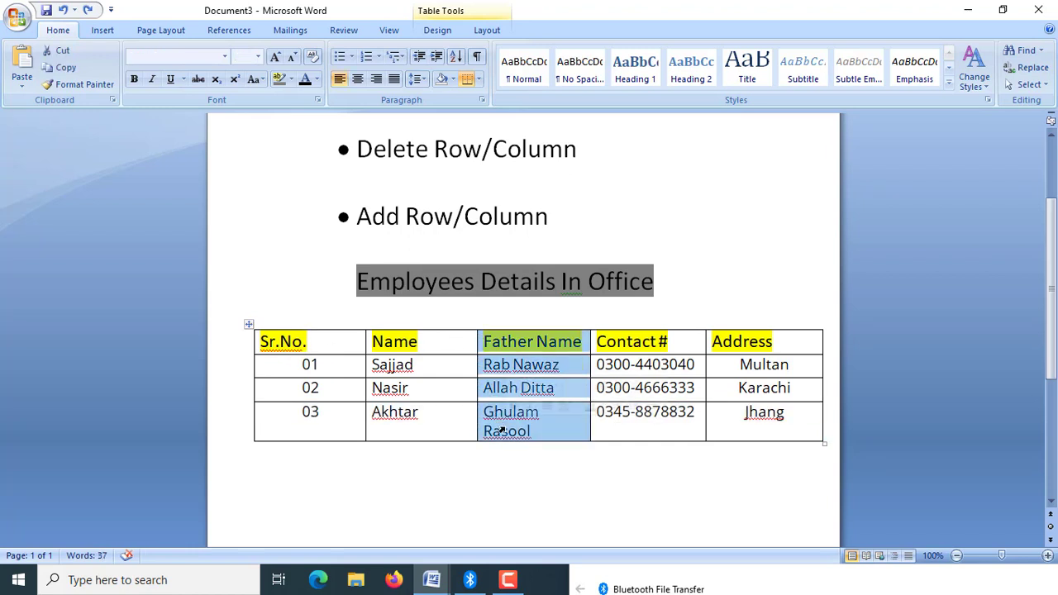
right_click(523, 350)
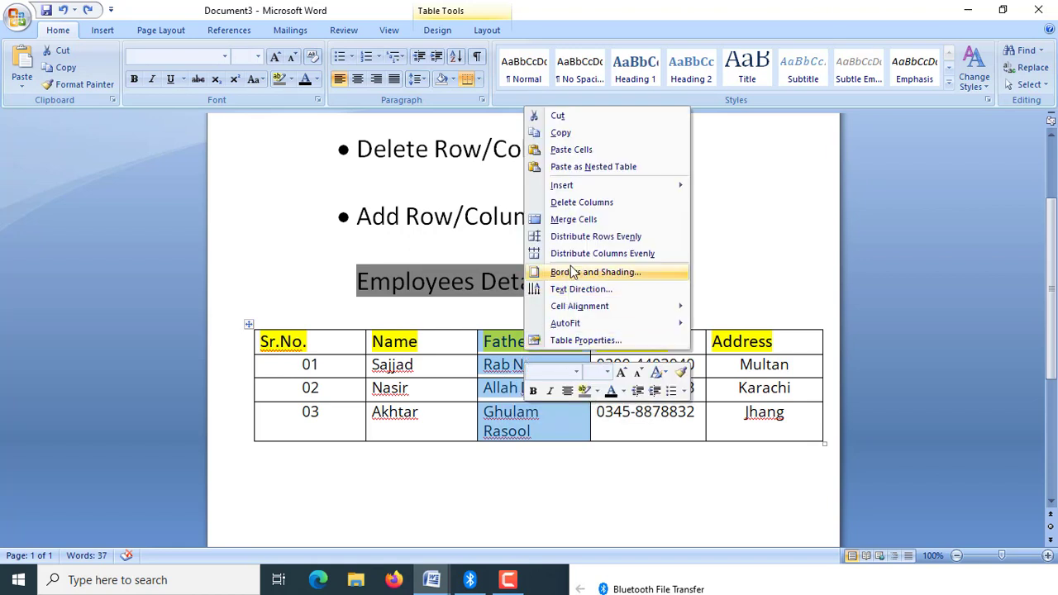
click(576, 203)
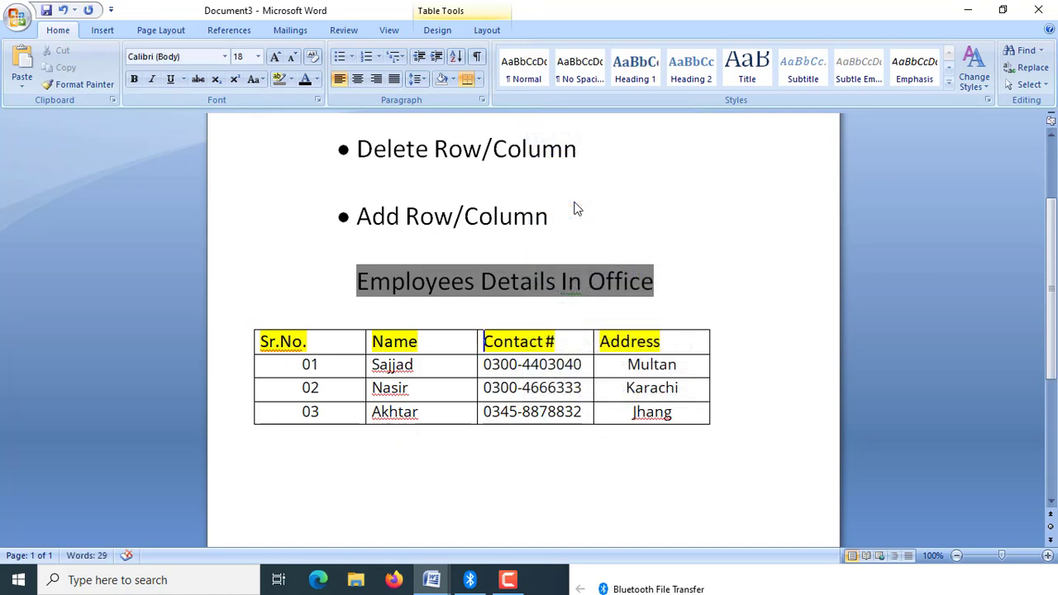
key(ctrl+z)
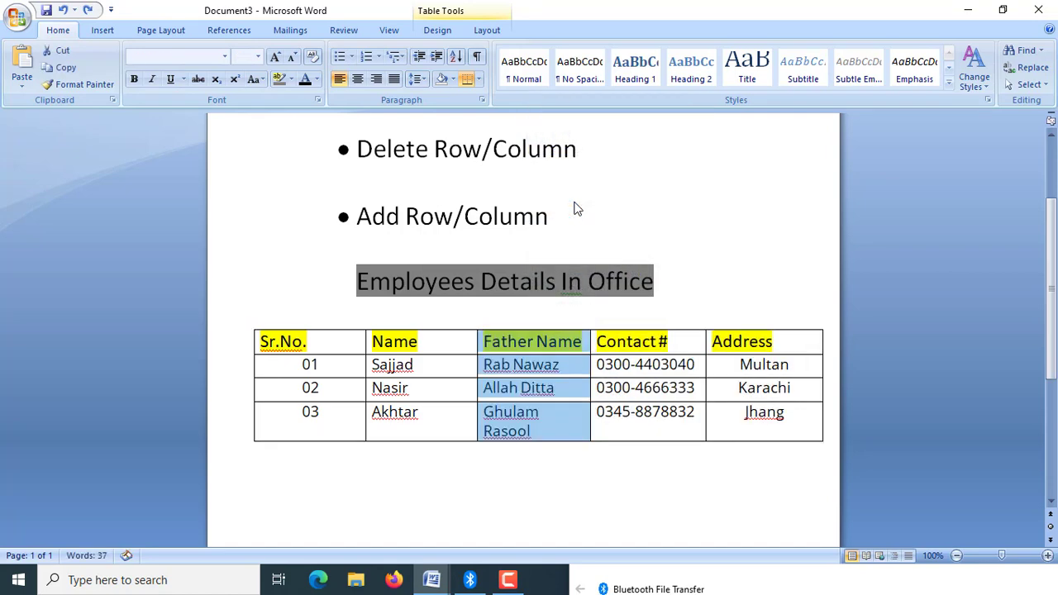
click(443, 346)
click(312, 427)
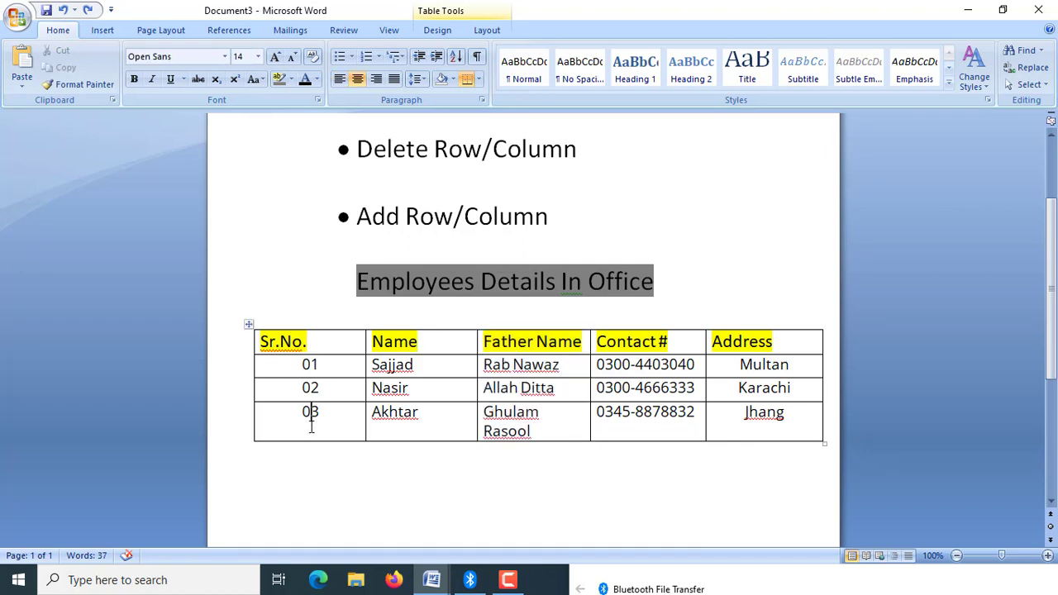
Insert an empty row at the end of the table, below the row with Sr.No. 03.
click(358, 216)
drag(358, 216, 444, 218)
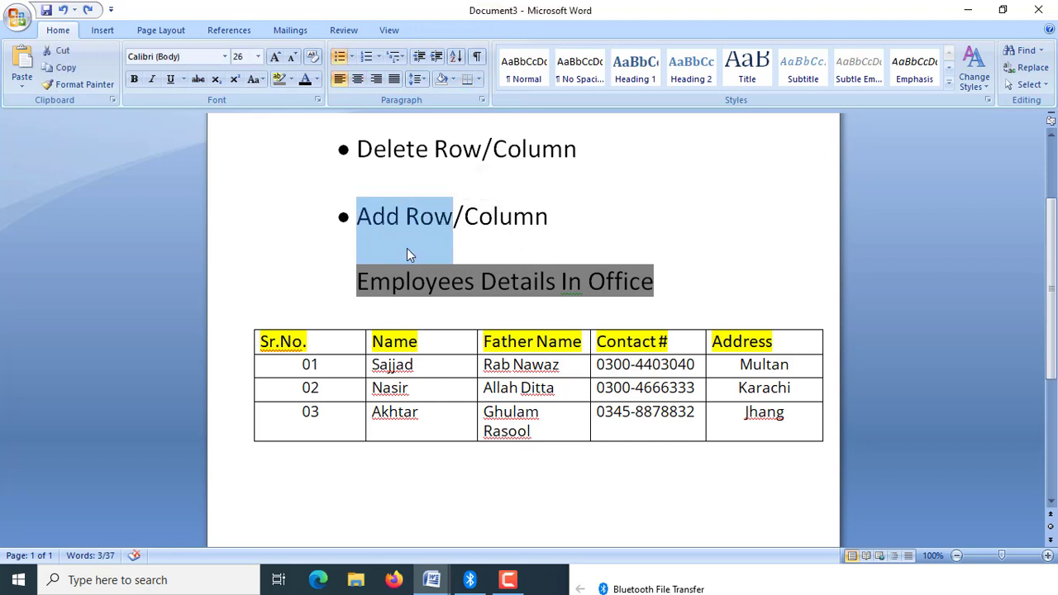
click(302, 425)
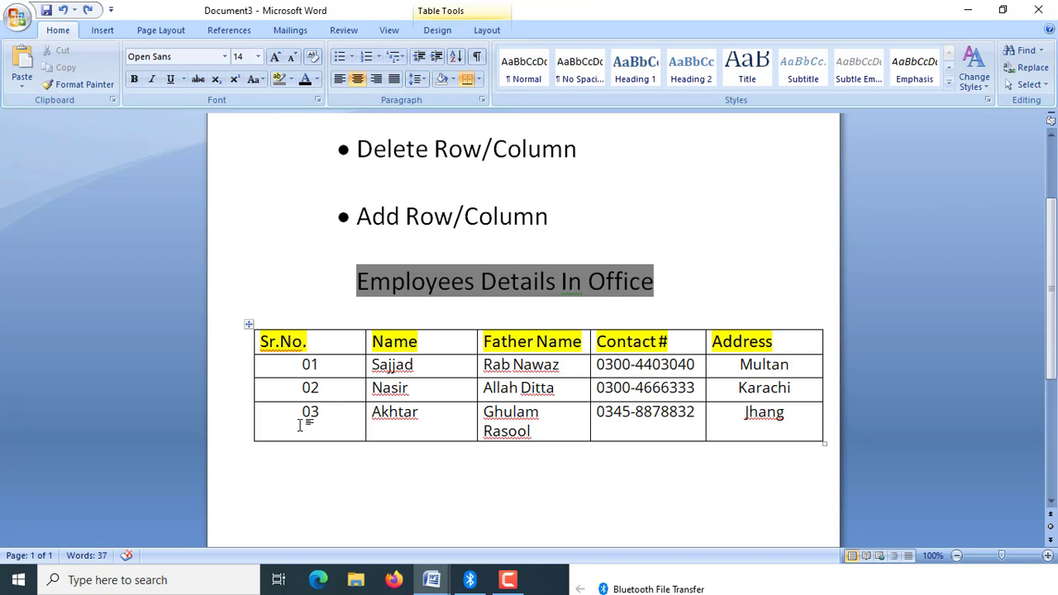
right_click(302, 425)
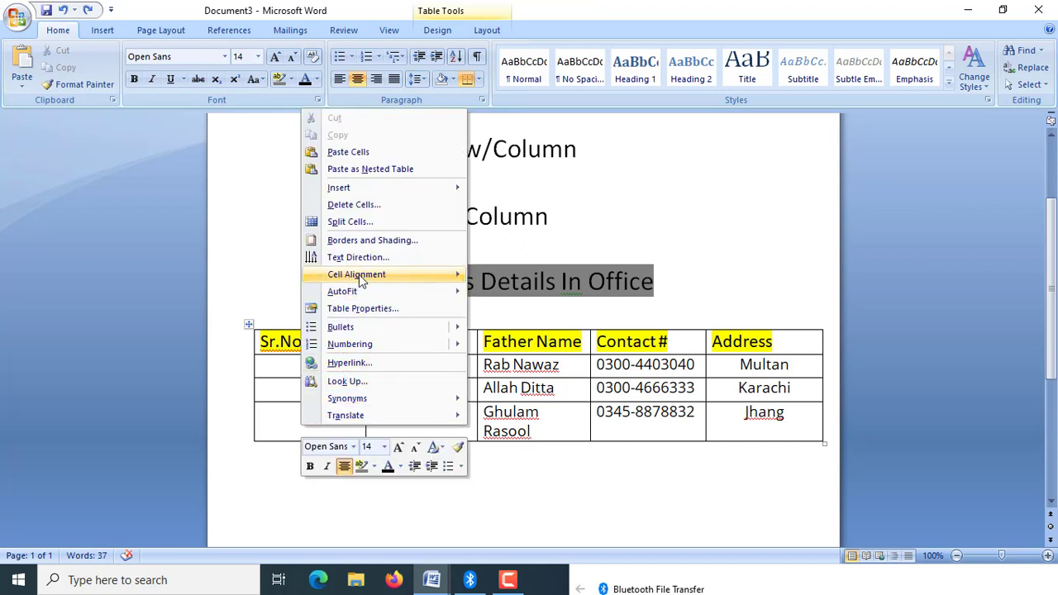
mouse_move(369, 191)
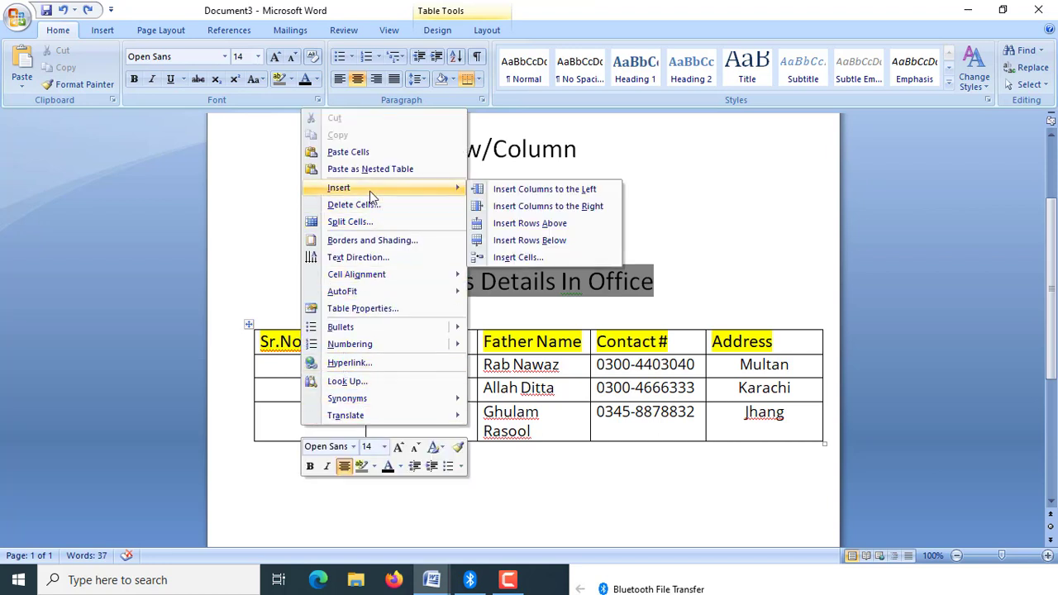
click(530, 240)
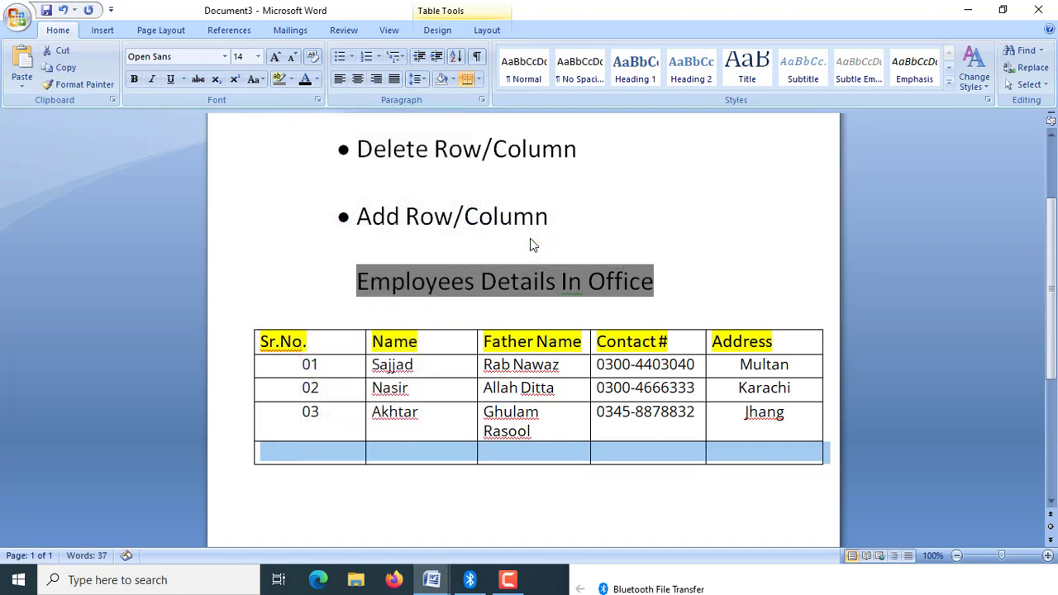
click(300, 463)
Auto-fit the table columns to their contents and insert an empty column to the right of the "Address" column.
double_click(706, 352)
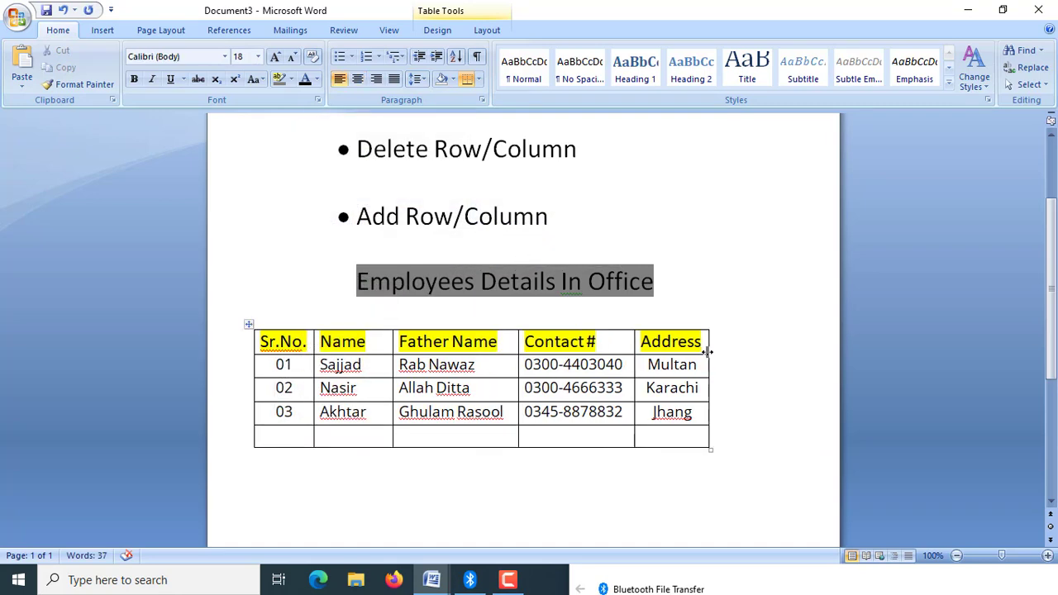
click(688, 365)
right_click(688, 365)
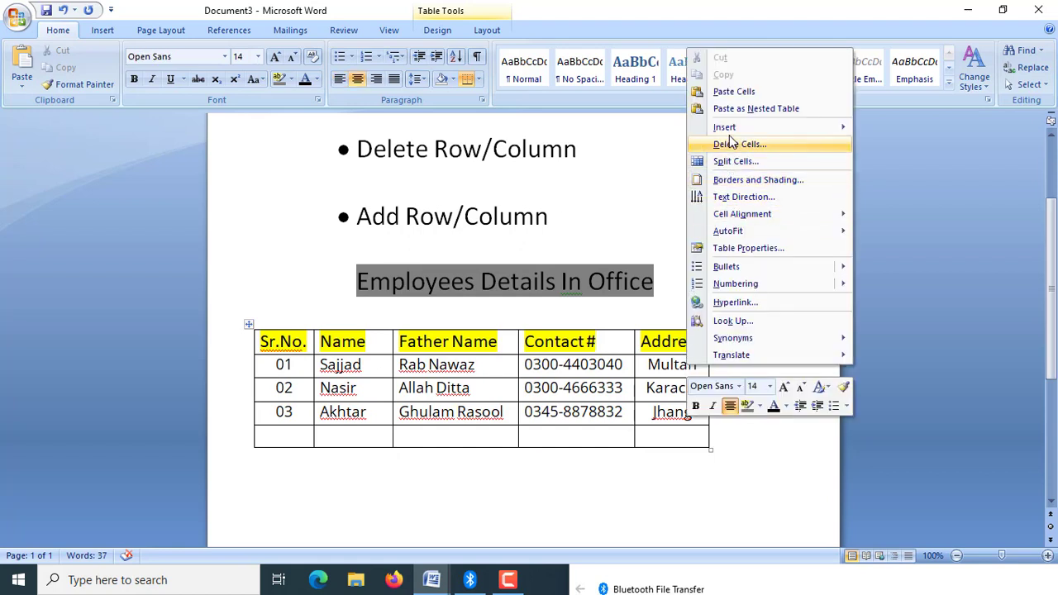
mouse_move(733, 132)
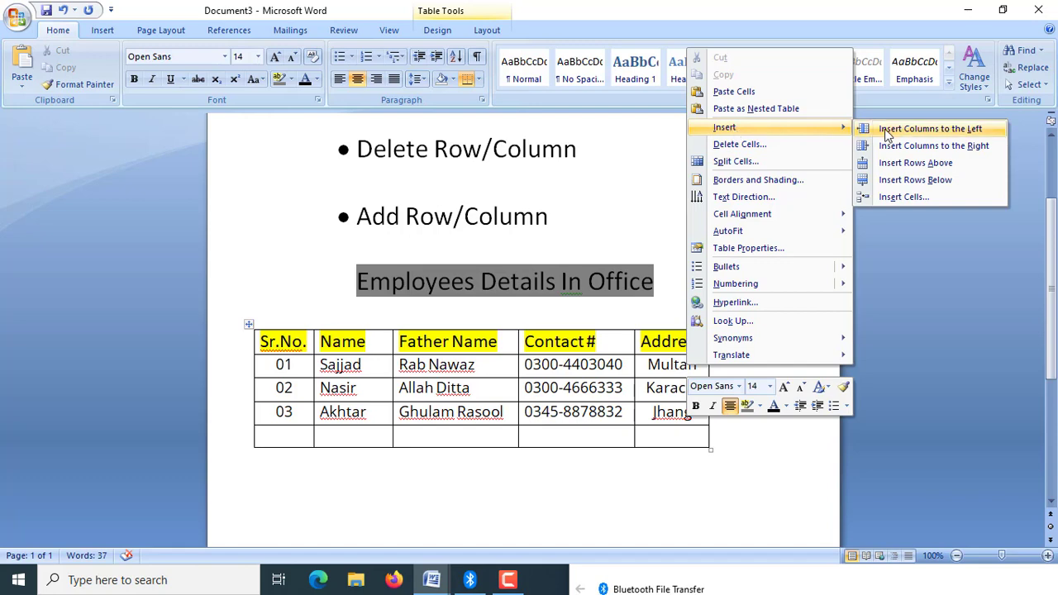
click(906, 151)
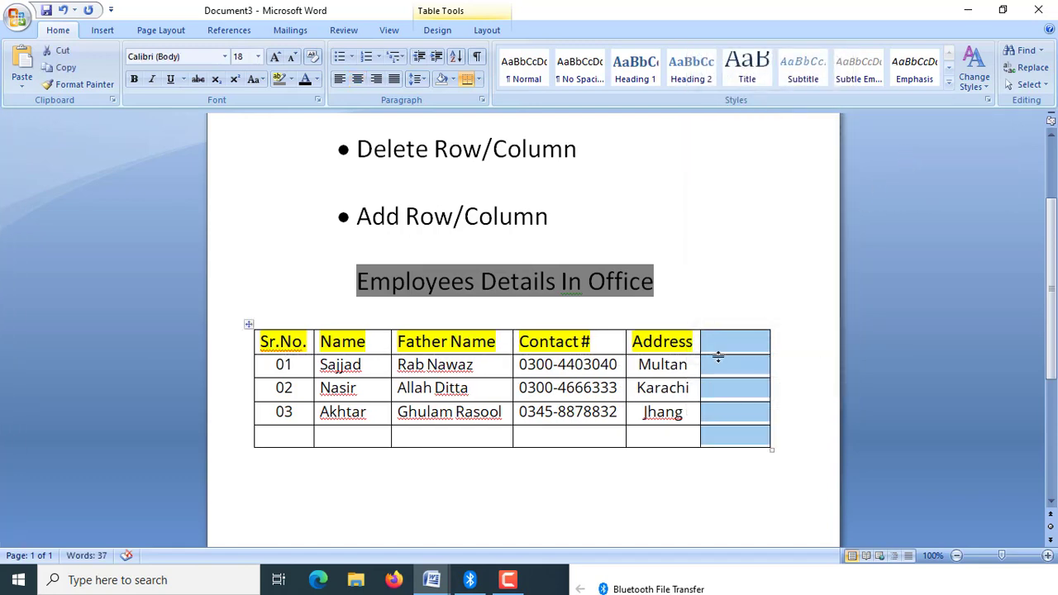
Enter "Salary" as the header of the empty column beside "Address".
click(717, 339)
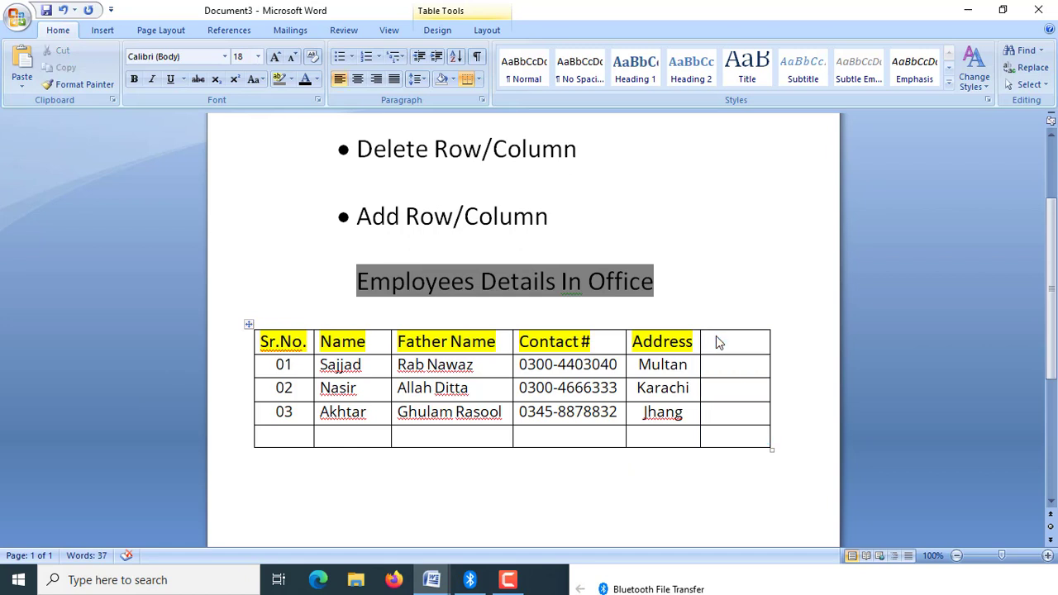
text(Sr.)
text(alary)
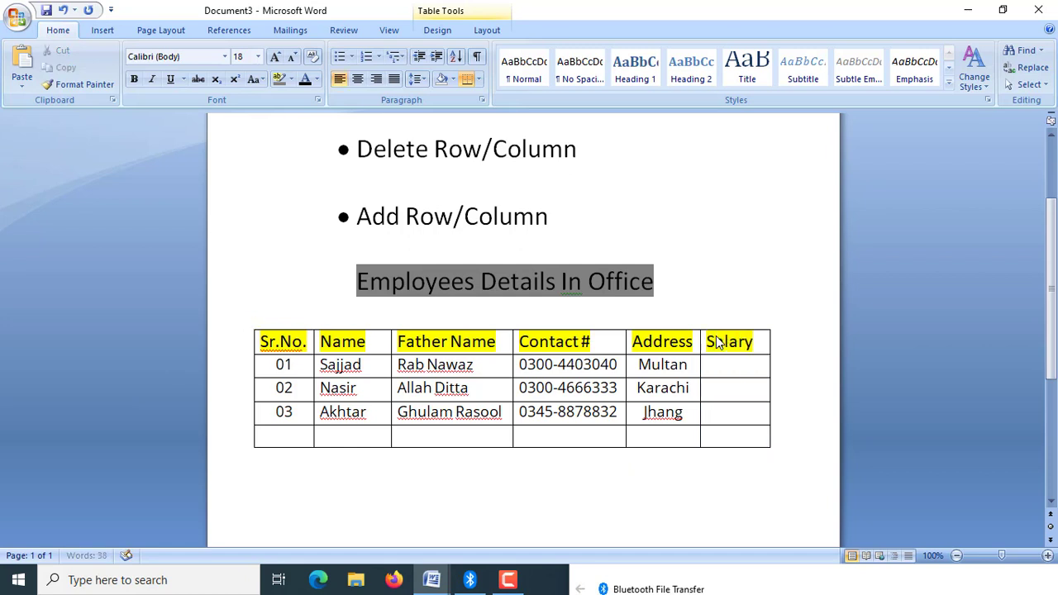
Fill the "Salary" column with 750000, 346772 and 656722 for rows 01, 02 and 03.
click(734, 372)
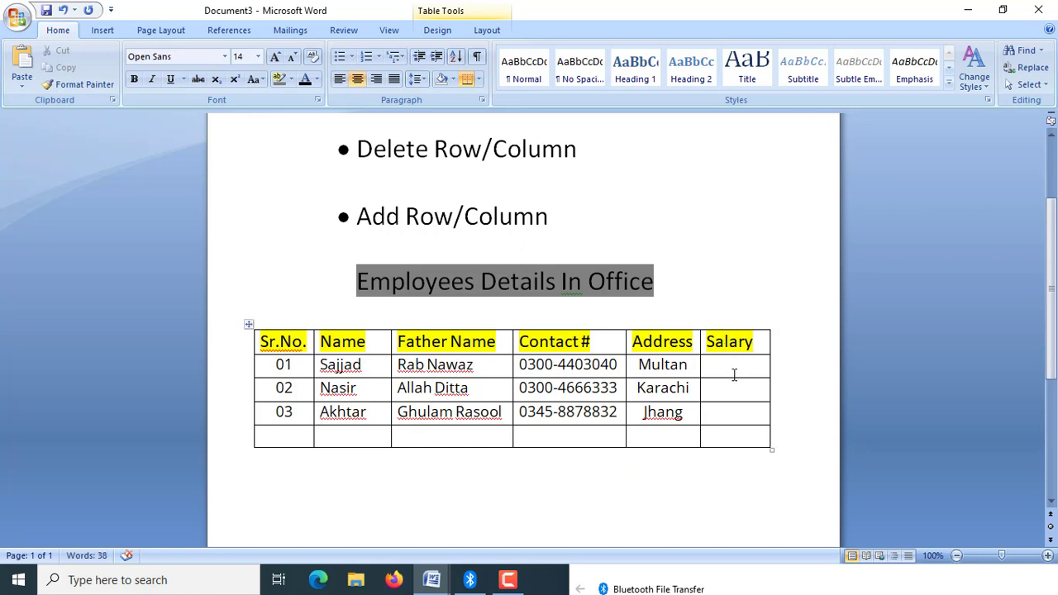
text(750000)
click(736, 390)
text(346772)
click(720, 412)
text(656722)
click(508, 576)
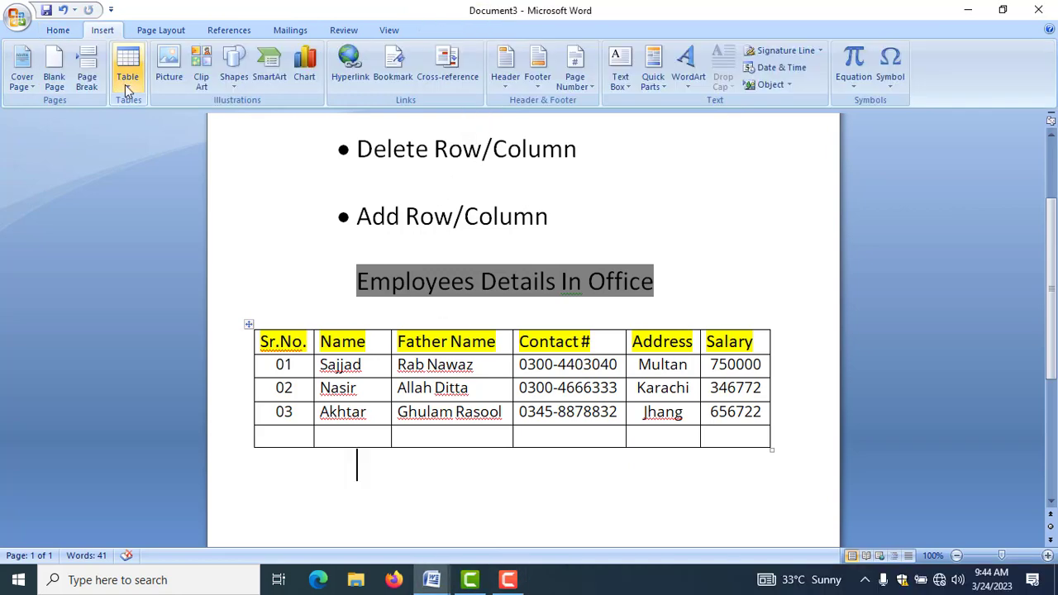
Insert a new table with 10 columns and 3 rows directly below the employee table.
click(125, 83)
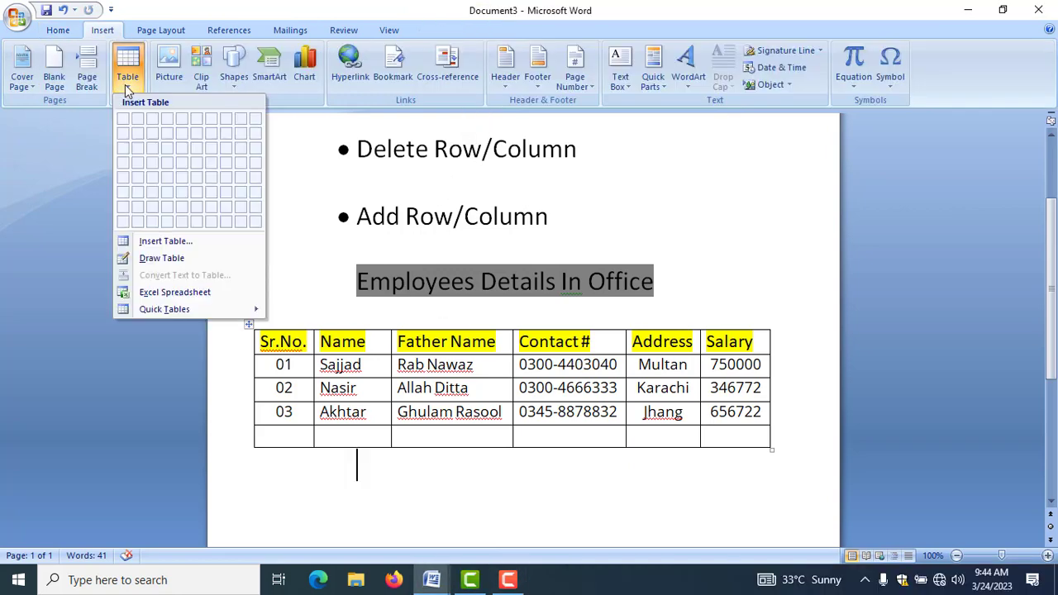
click(161, 243)
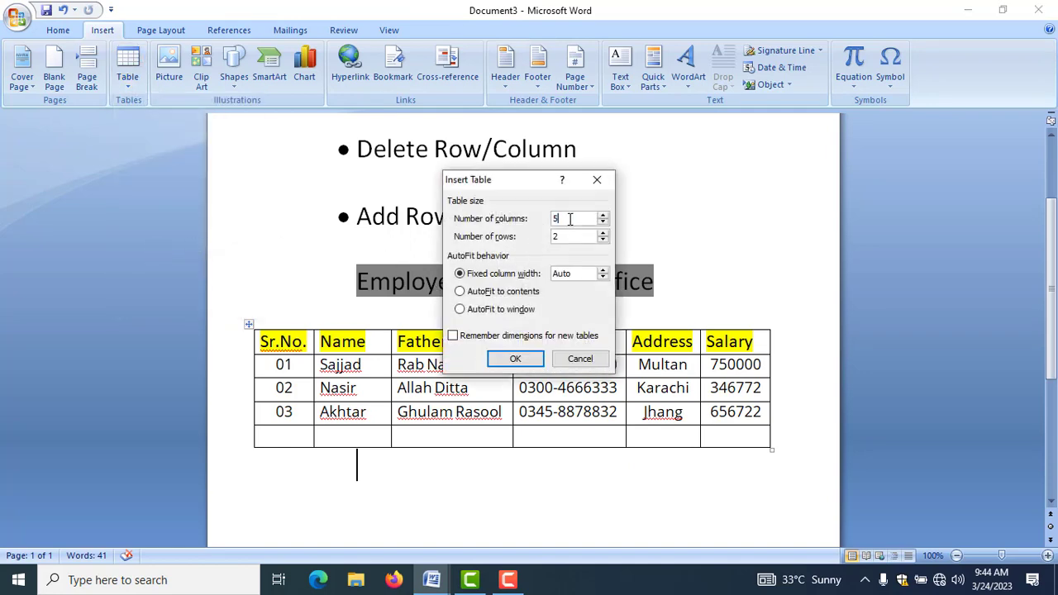
key(BackSpace)
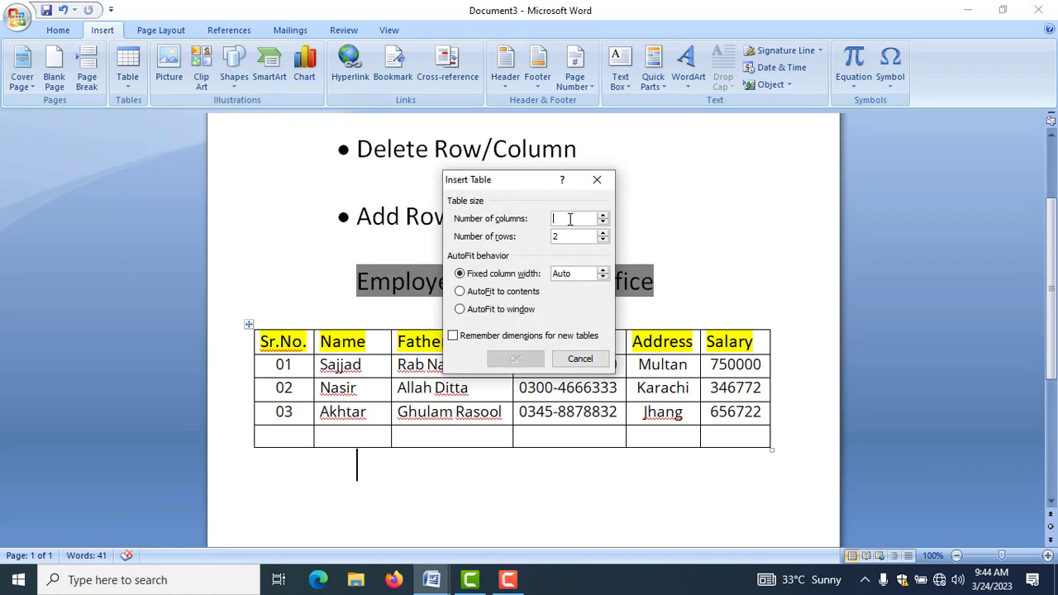
text(10)
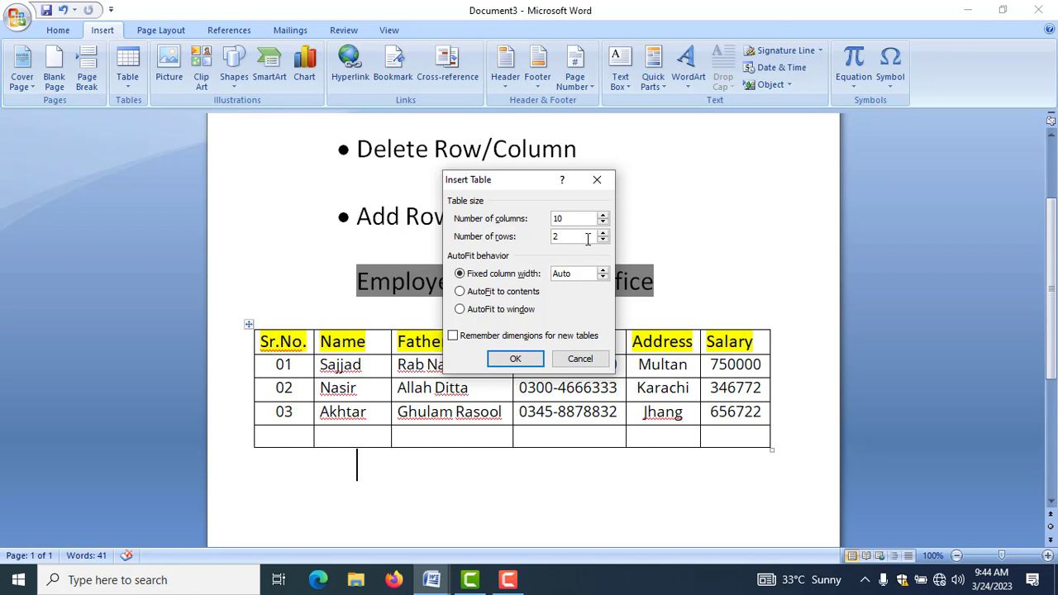
key(BackSpace)
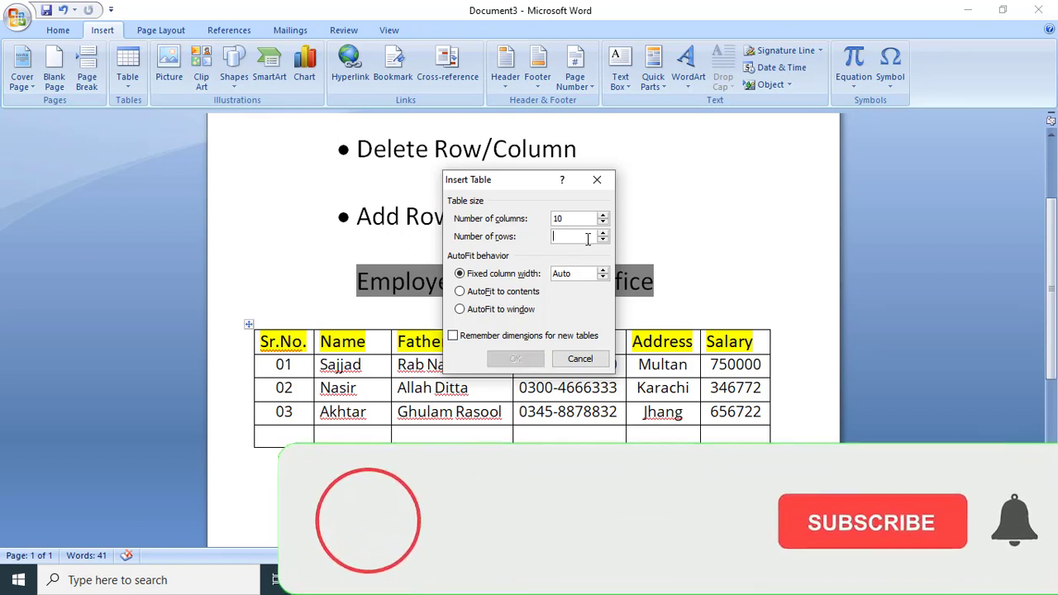
text(3)
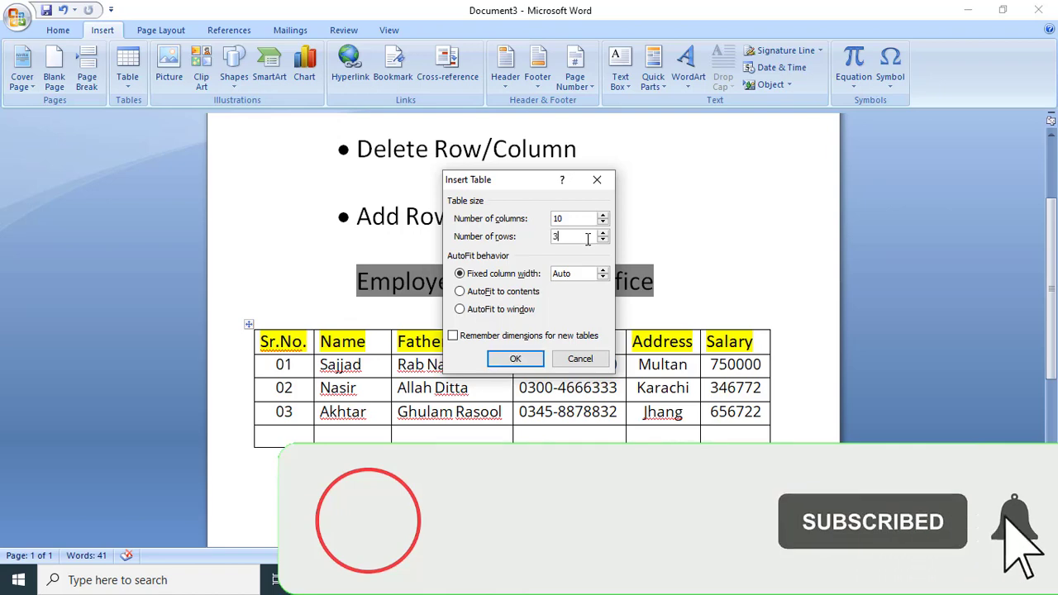
click(515, 359)
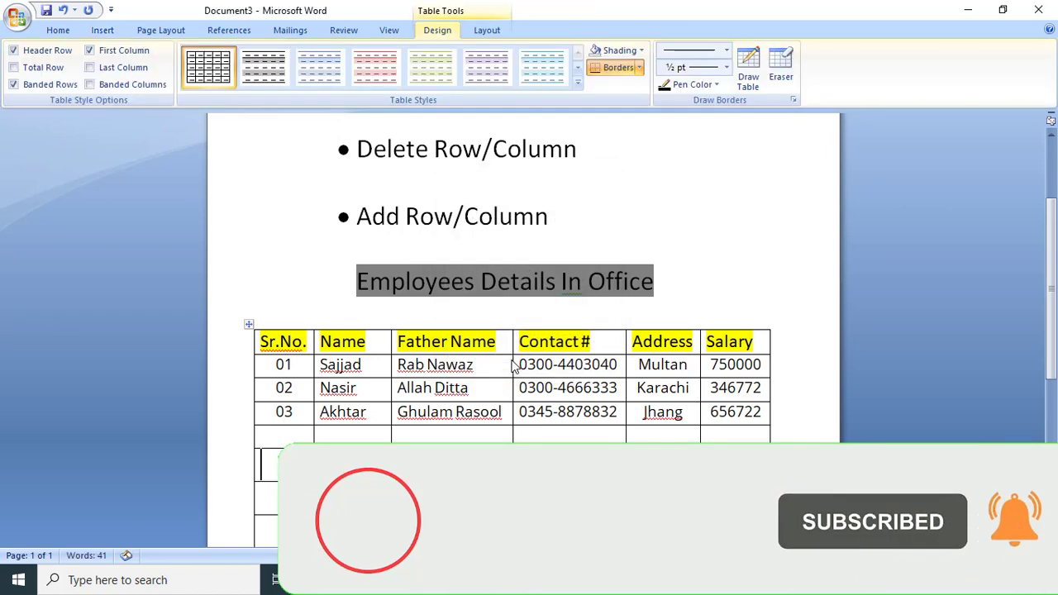